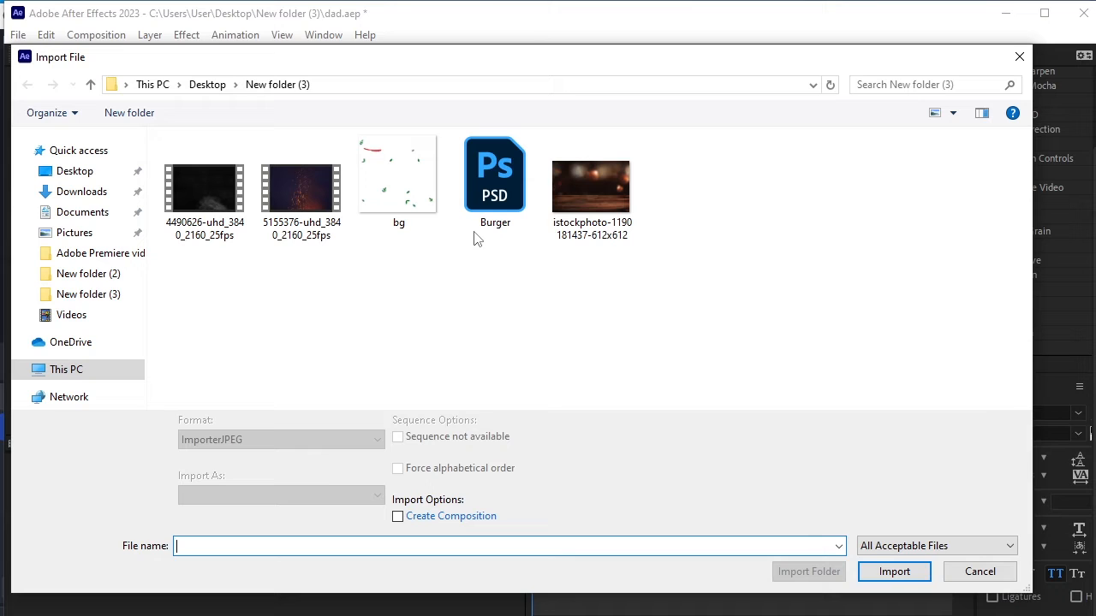
click(592, 232)
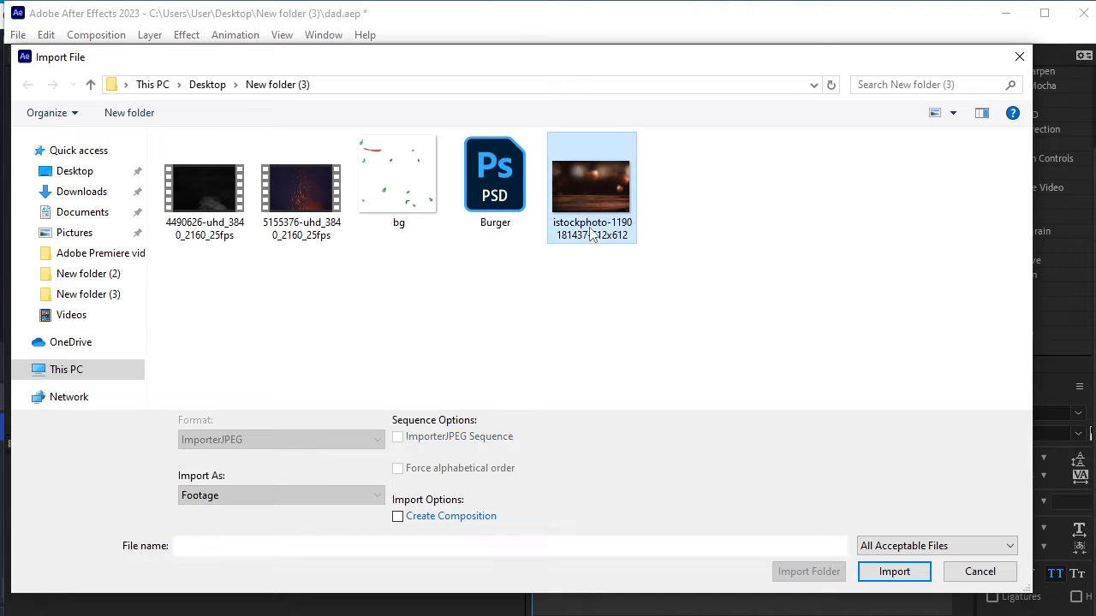
click(907, 574)
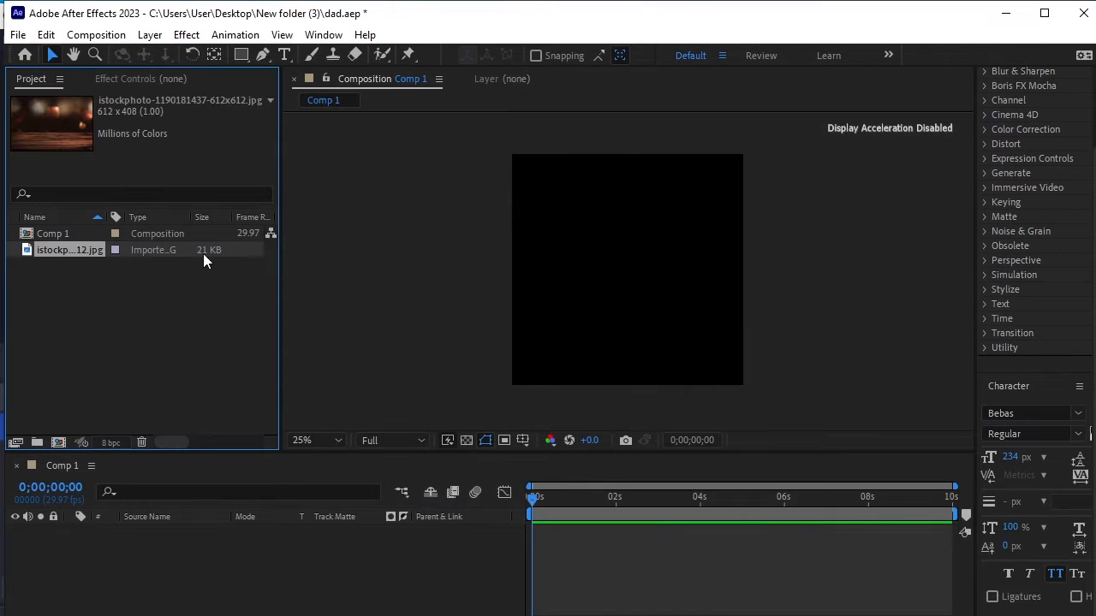
drag(203, 253, 182, 551)
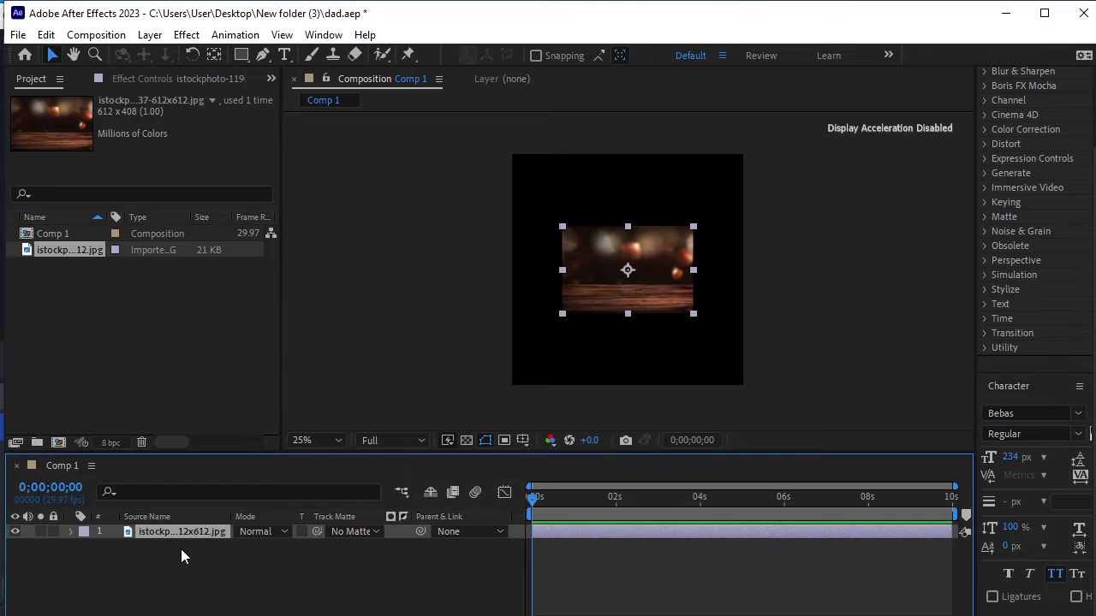
- Fit the background photo to the frame by scaling it to 310% and shifting it slightly down, and lock its layer
key(s)
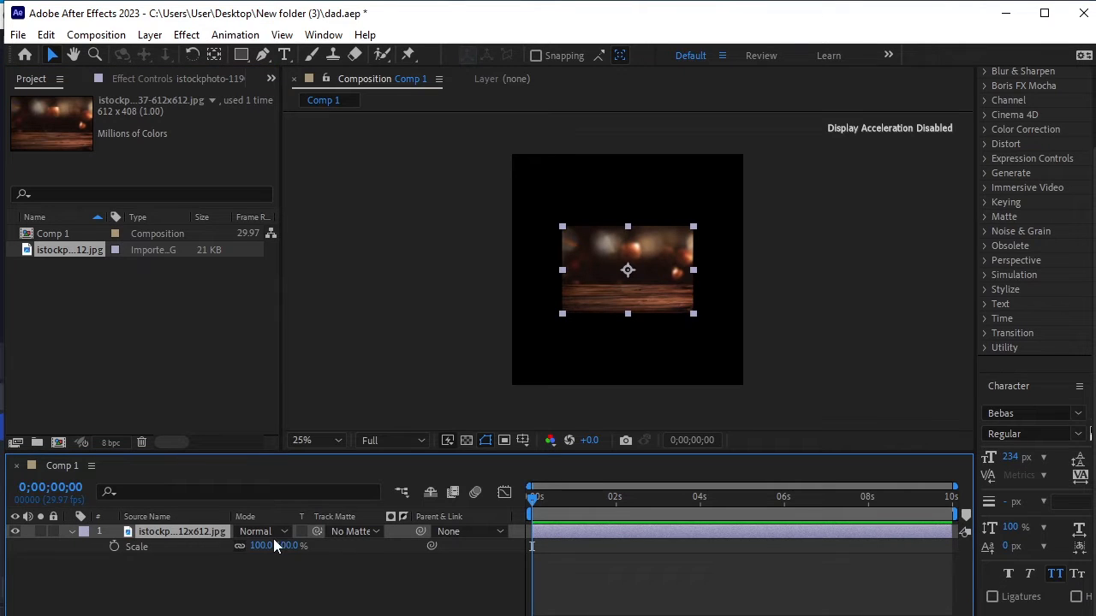
drag(292, 549, 518, 452)
drag(571, 311, 575, 325)
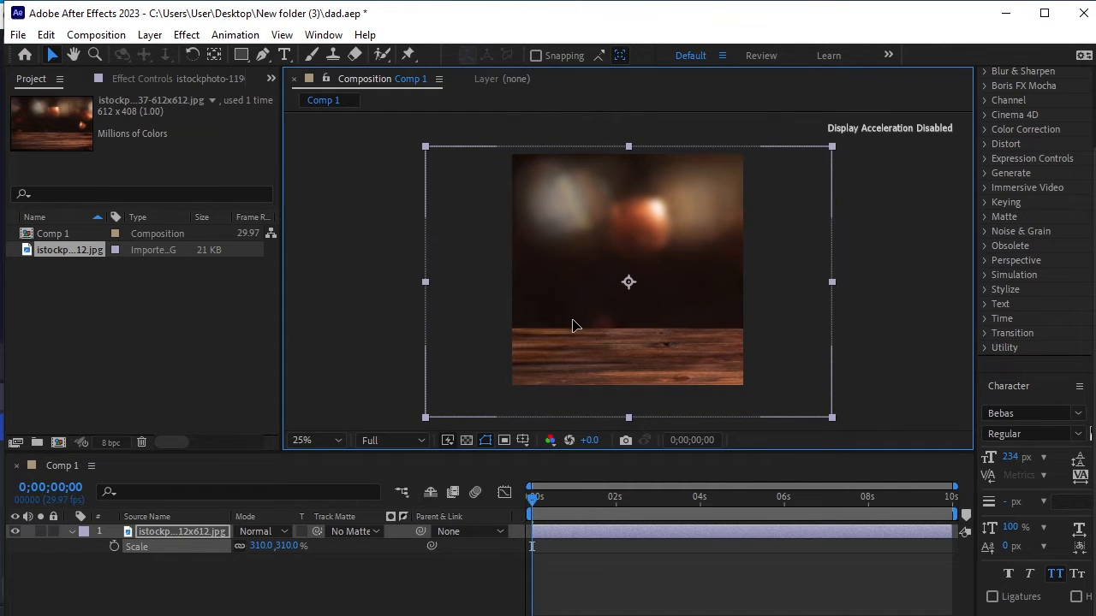
click(70, 532)
click(110, 573)
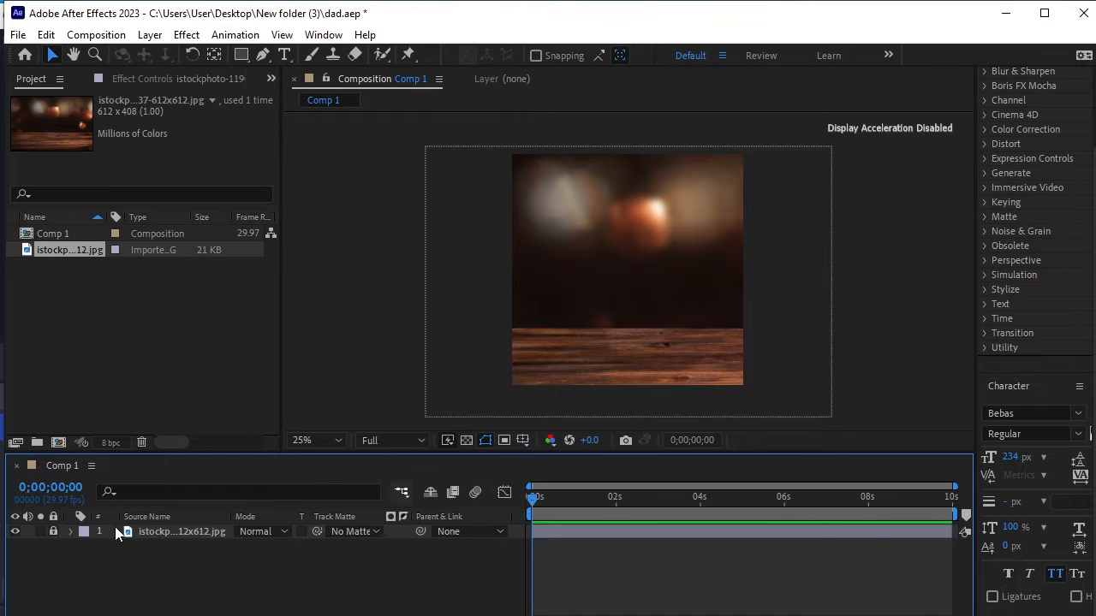
- Import the Burger PSD file as Composition - Retain Layer Sizes, with editable layer styles
click(141, 308)
right_click(141, 292)
mouse_move(213, 377)
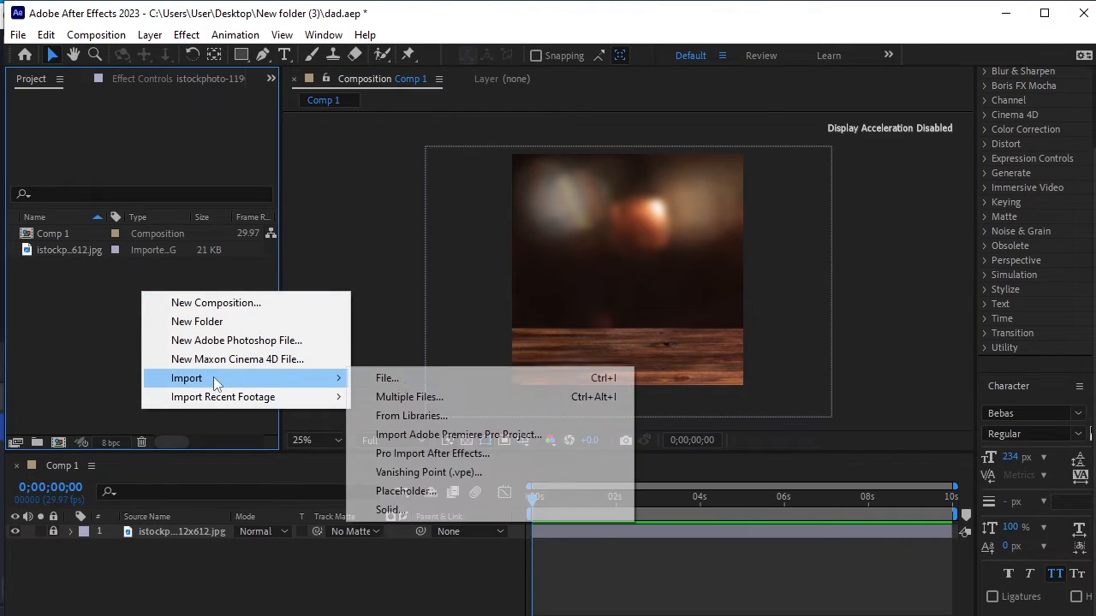
click(389, 377)
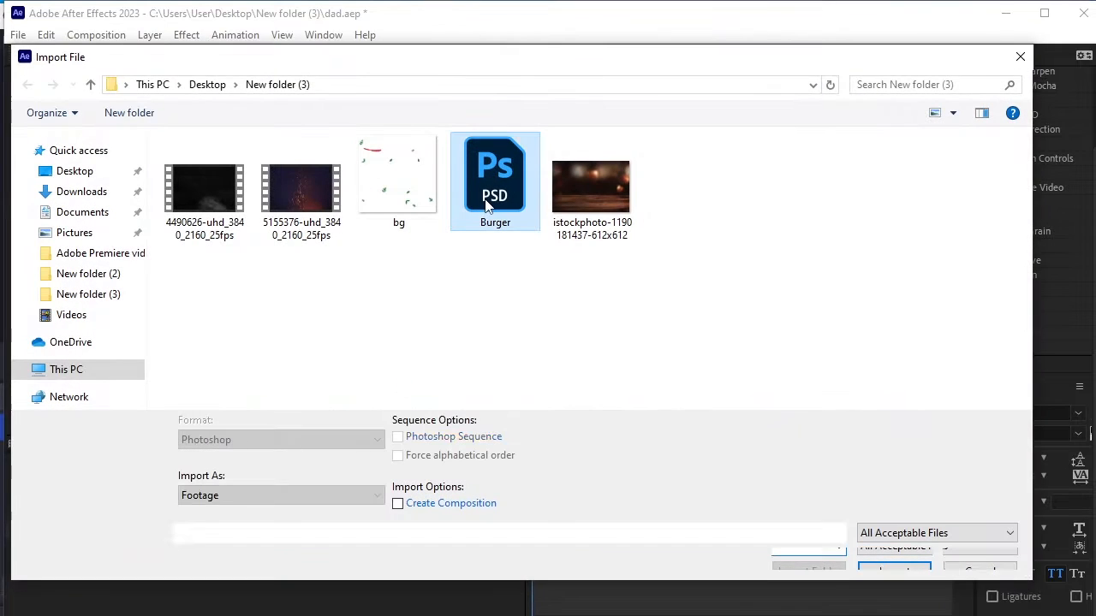
click(315, 497)
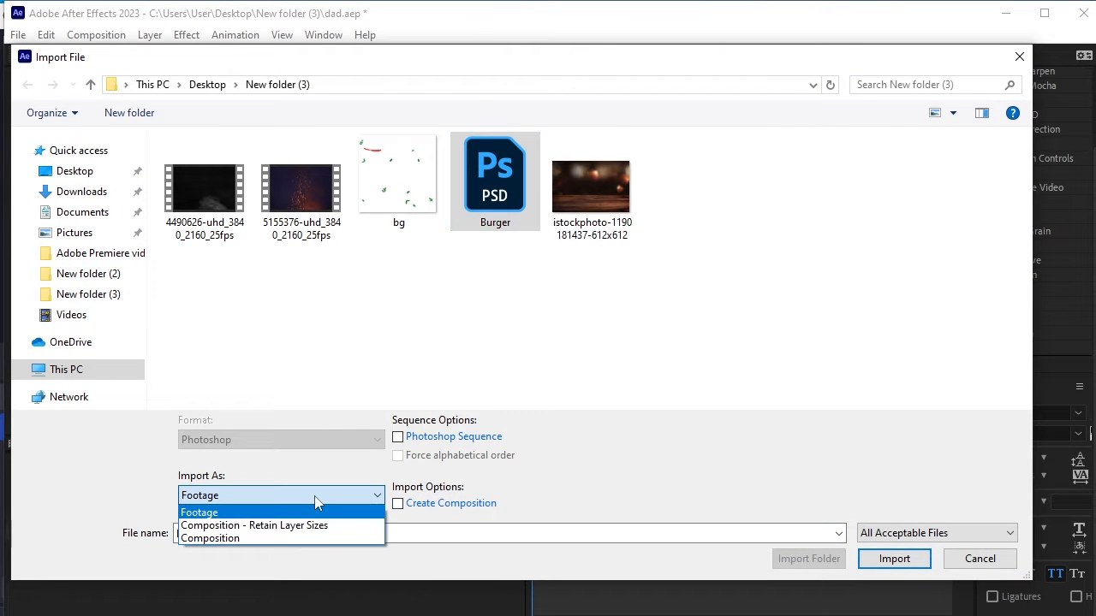
click(381, 526)
click(893, 558)
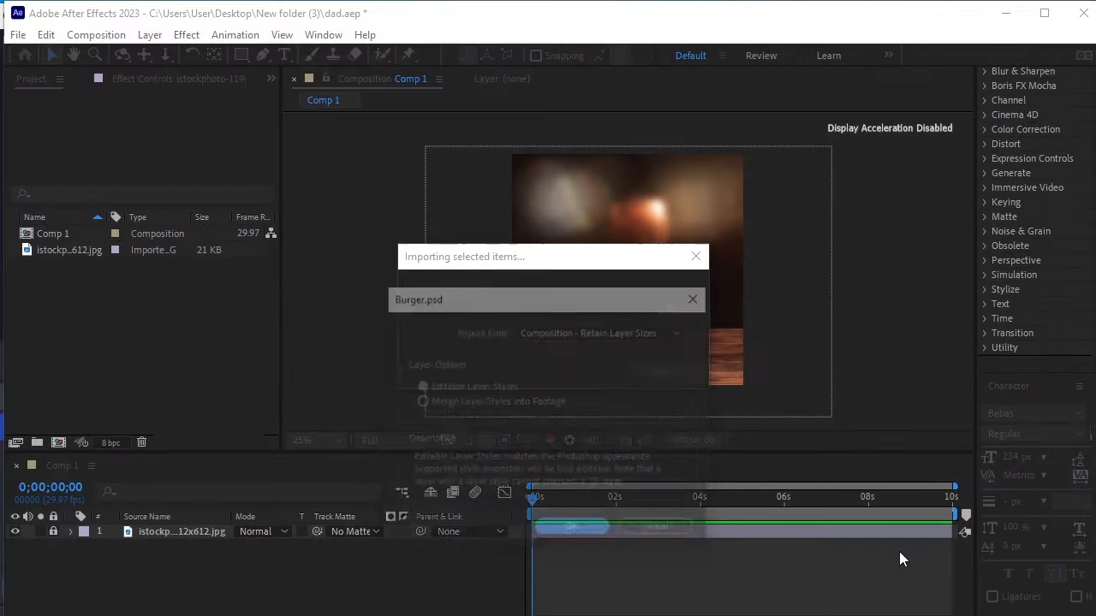
click(574, 530)
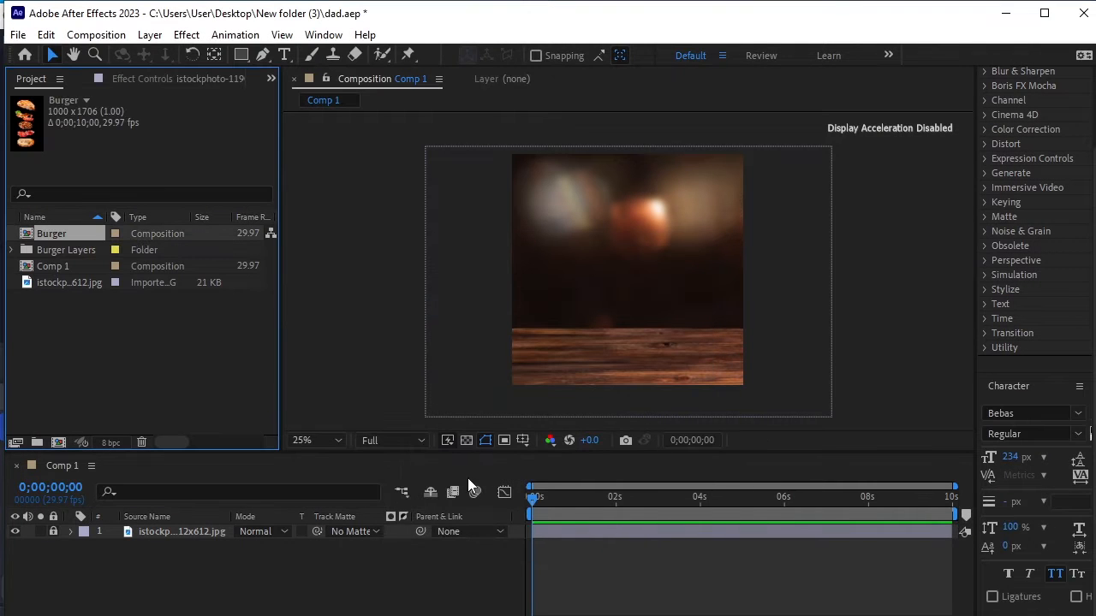
- Add the Burger composition to Comp 1 above the background photo and scale it to 61%
drag(121, 225, 176, 527)
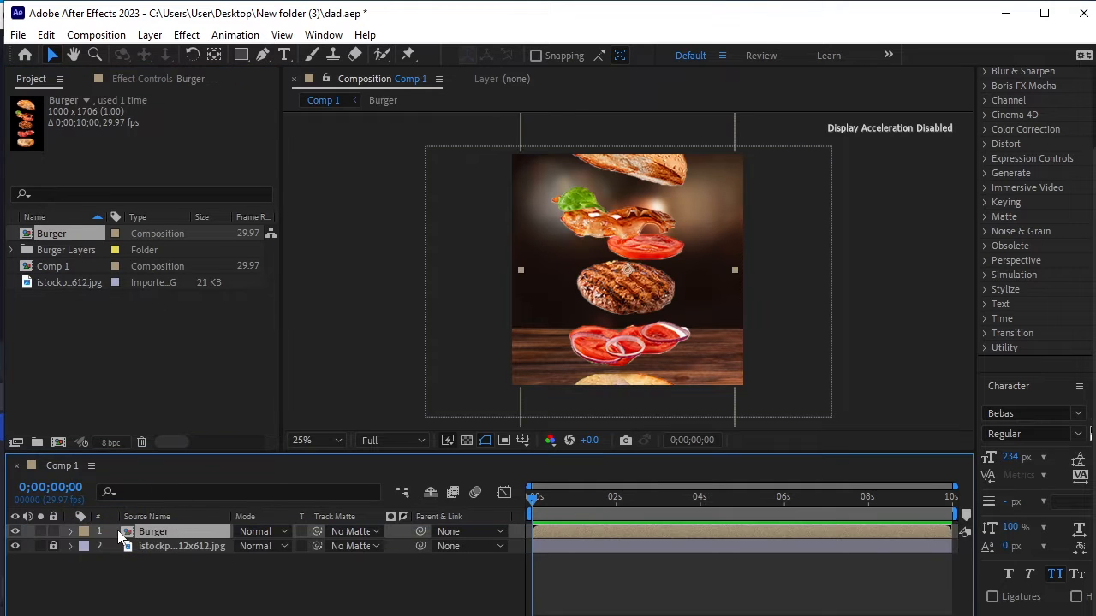
key(s)
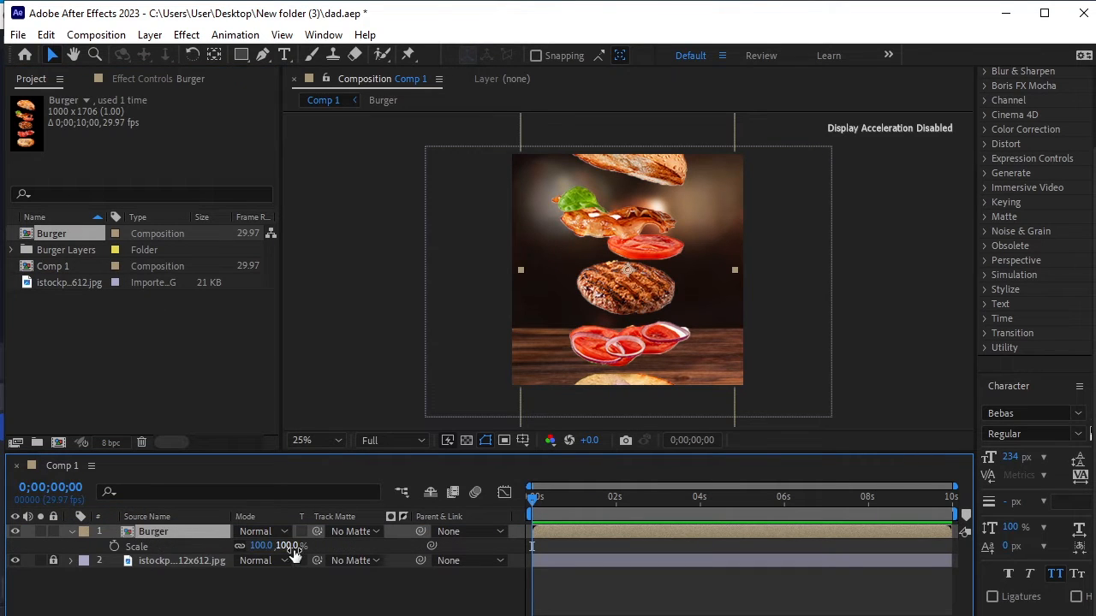
drag(289, 548, 266, 554)
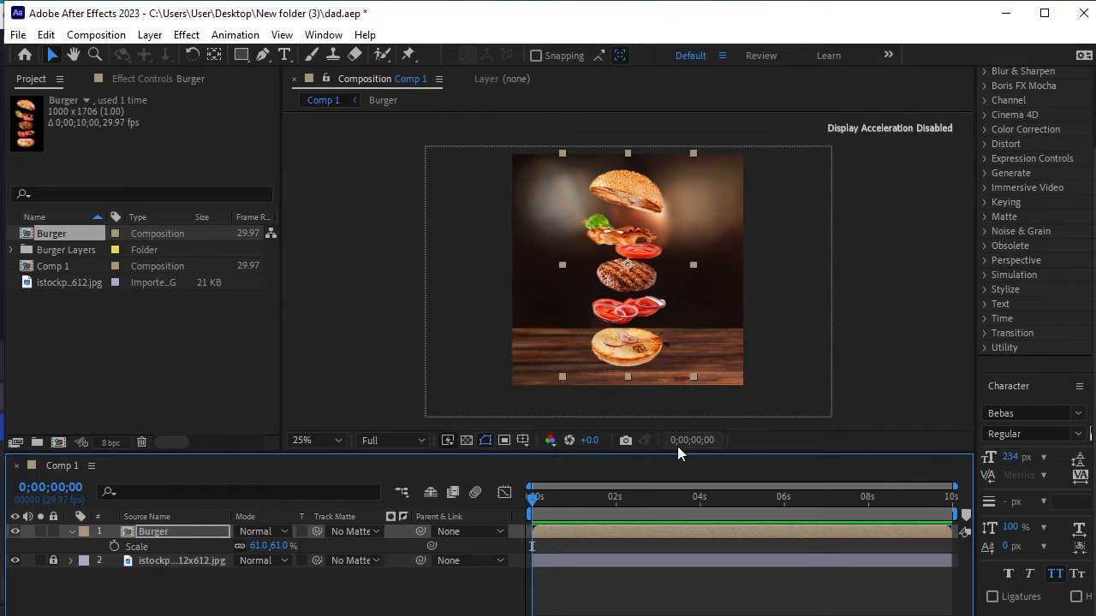
click(72, 532)
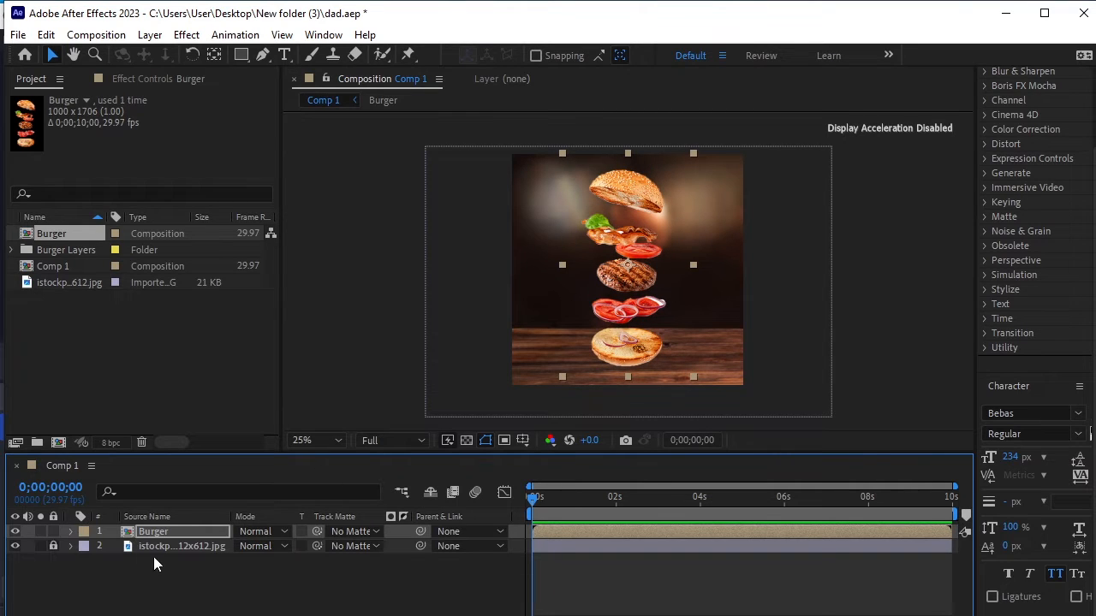
- Open the Burger composition and set Position keyframes on all five layers at 0;00;00;00
double_click(151, 531)
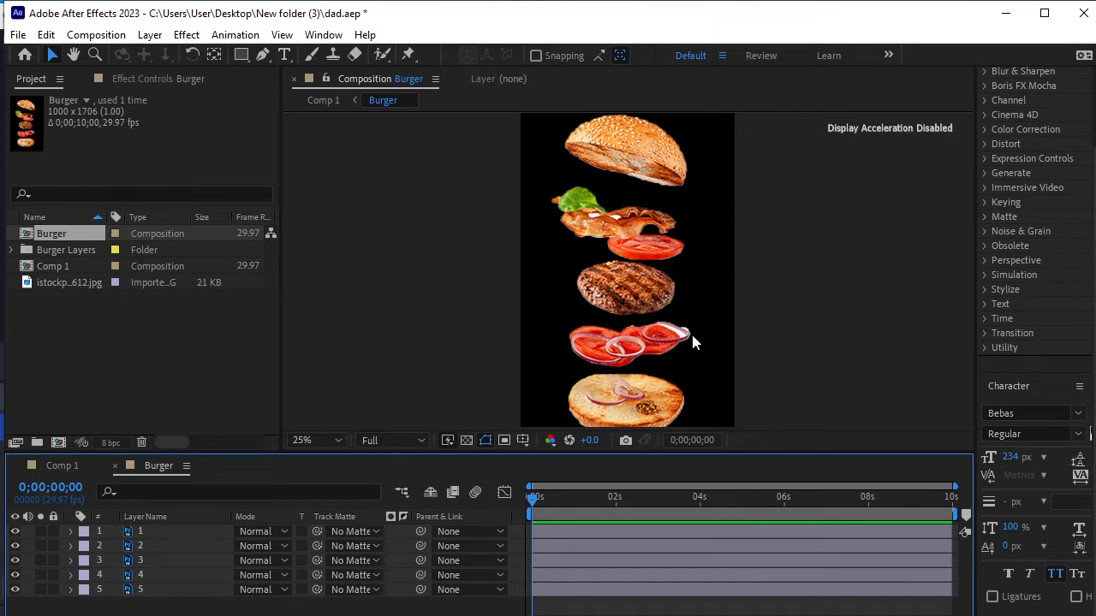
key(comma)
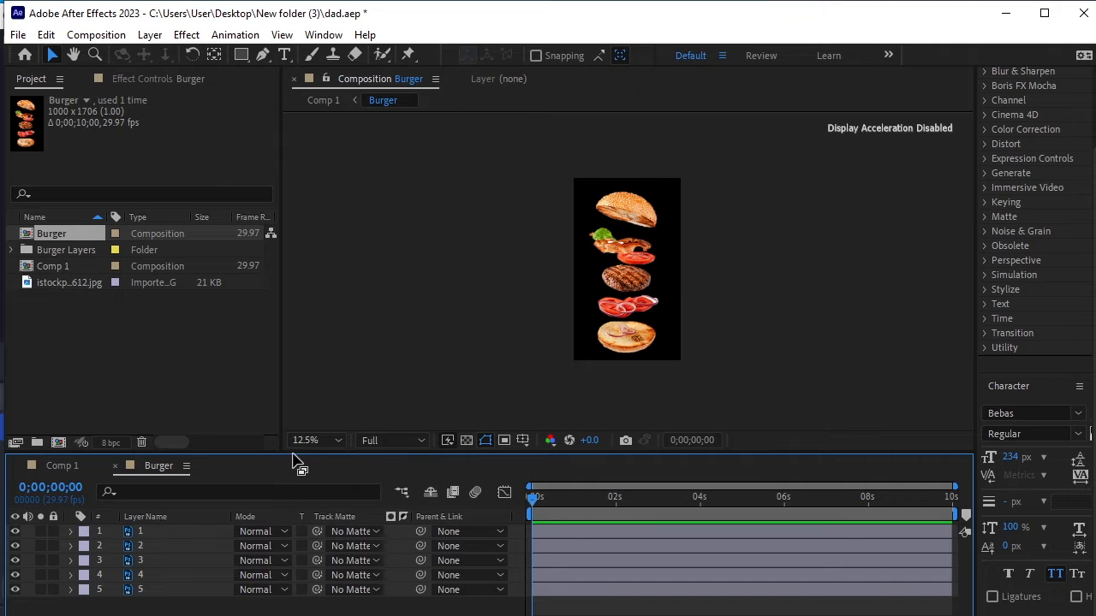
drag(293, 462, 300, 366)
click(154, 434)
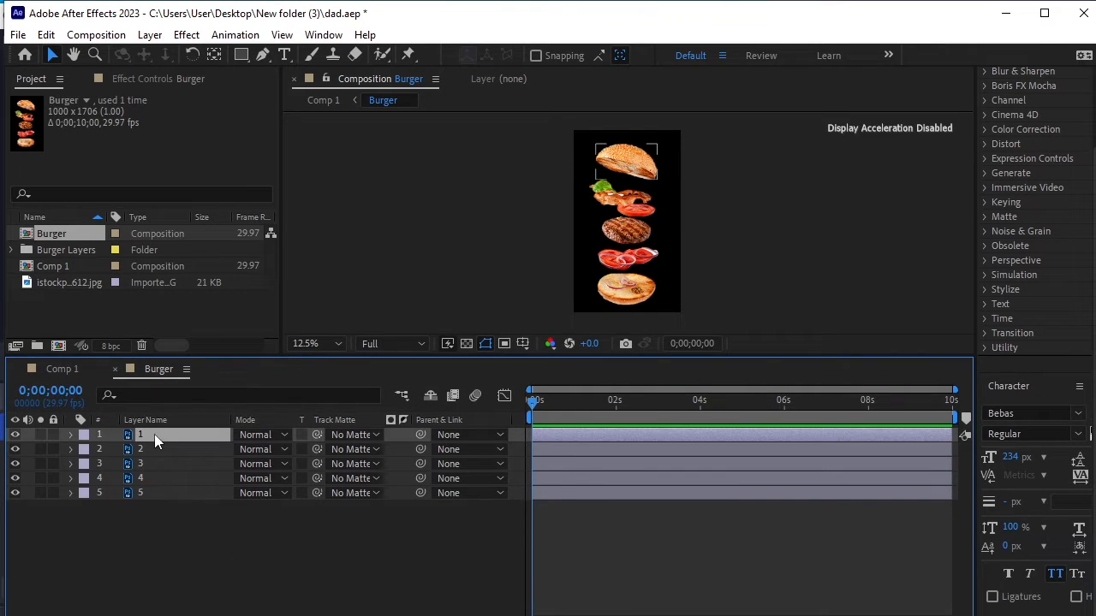
key(ctrl+a)
key(p)
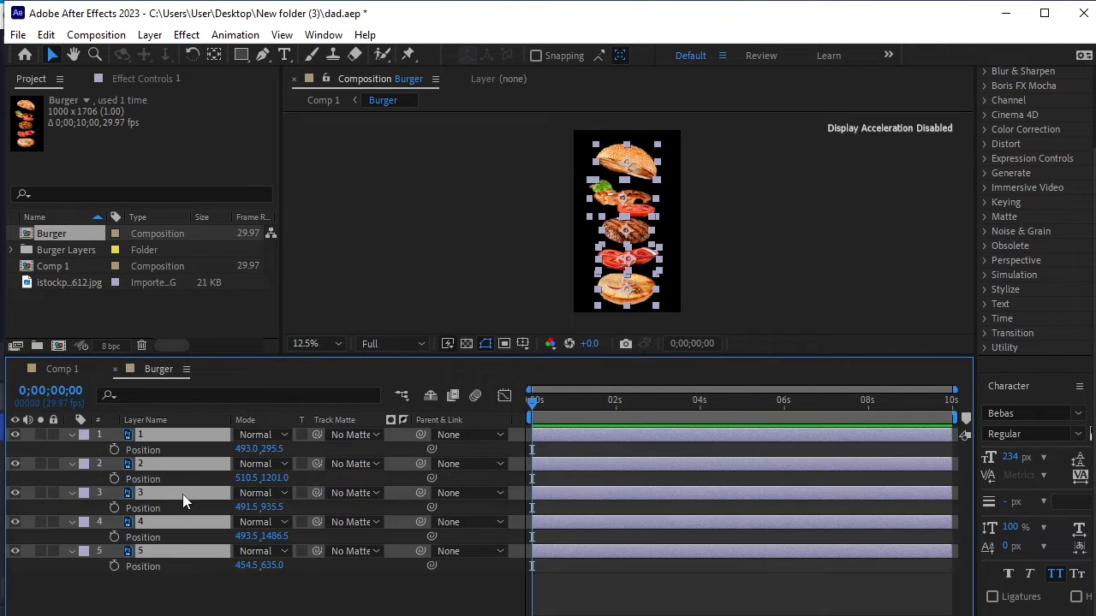
click(112, 448)
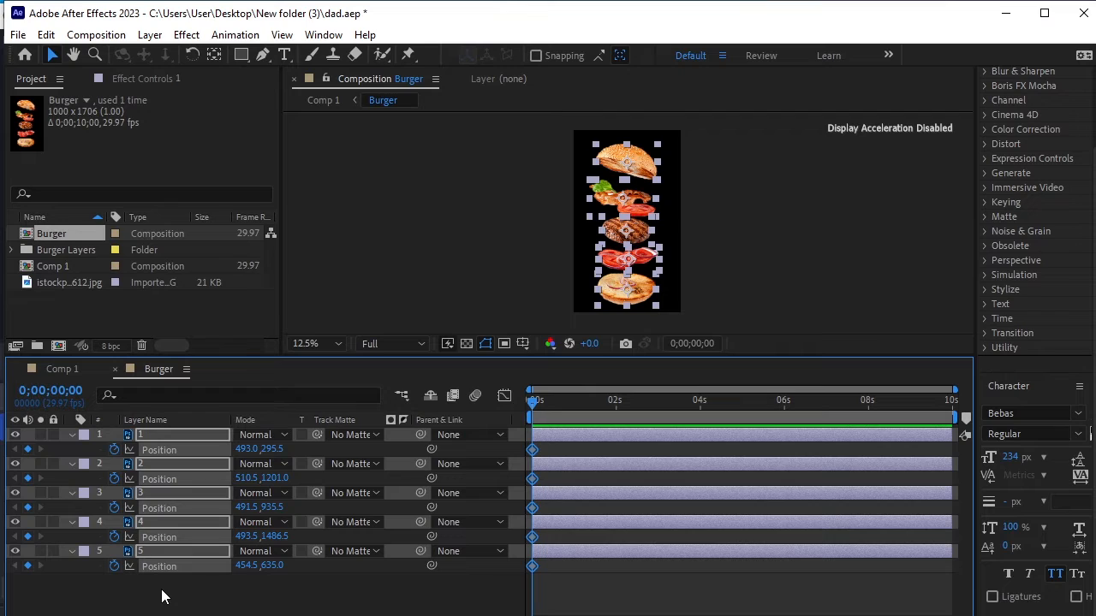
- Add Position keyframes on all five layers at 0;00;00;20 and return to the first keyframes
key(shift+Page_Down)
key(shift+Page_Down)
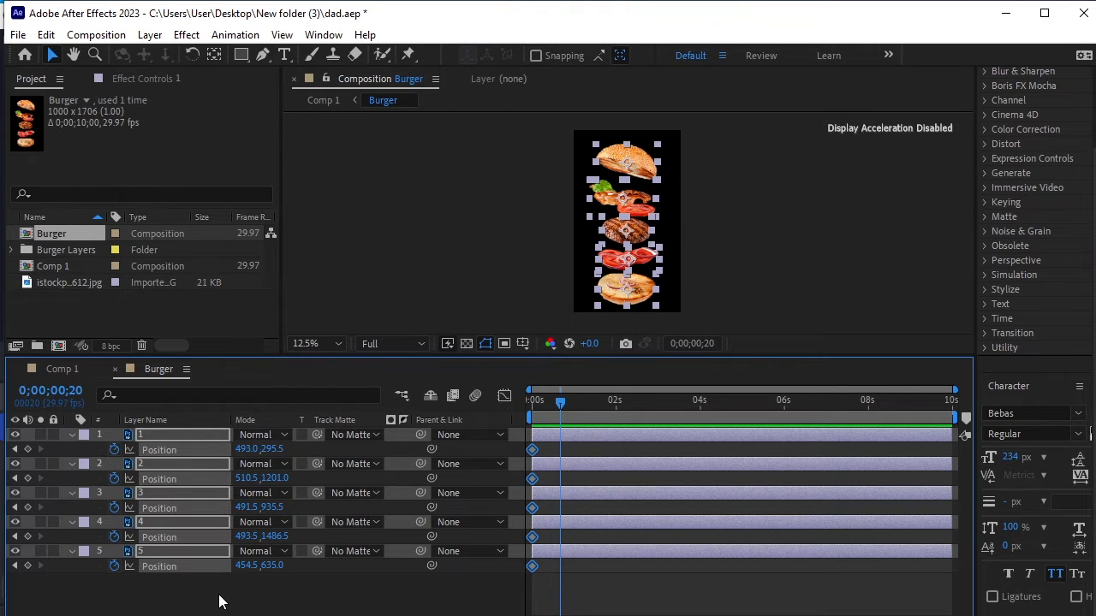
click(28, 450)
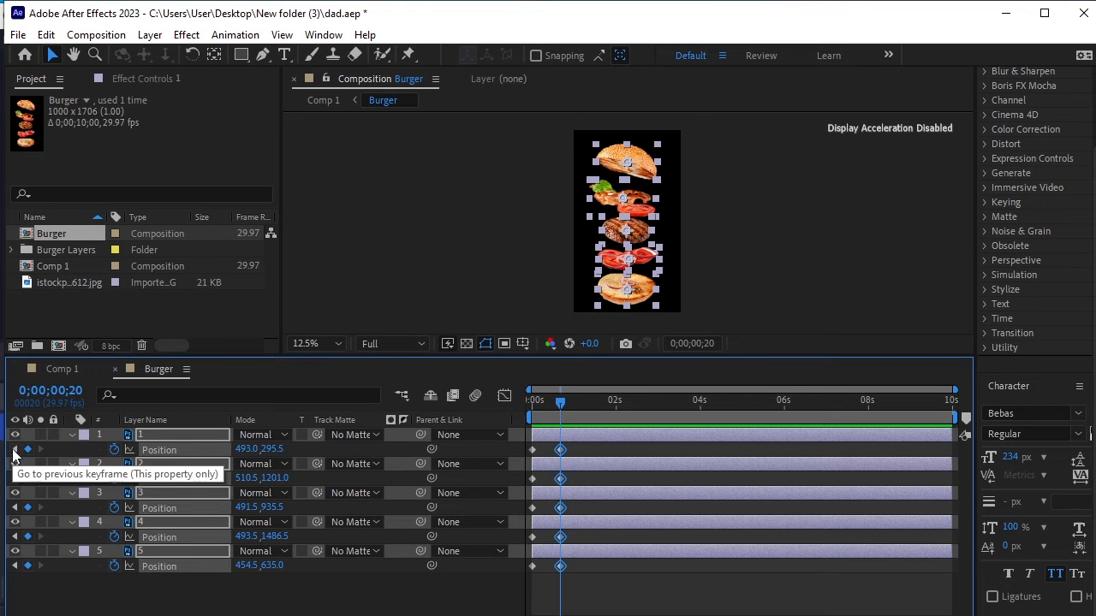
click(14, 449)
click(129, 593)
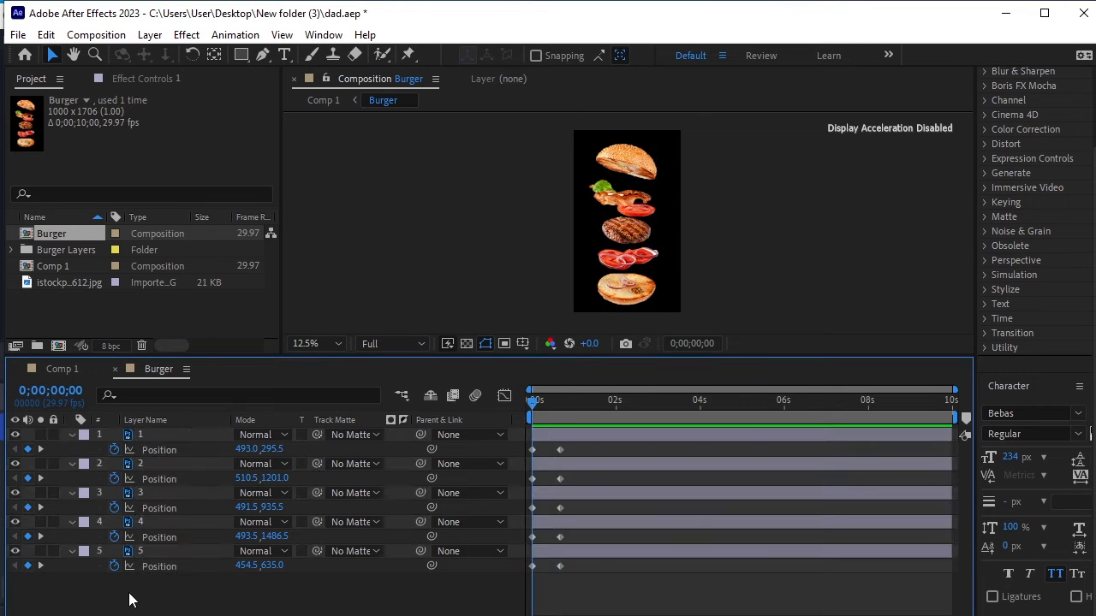
- Reorder the burger layers so that layer 5 sits directly below layer 1 and layer 2 sits below layer 3
click(178, 434)
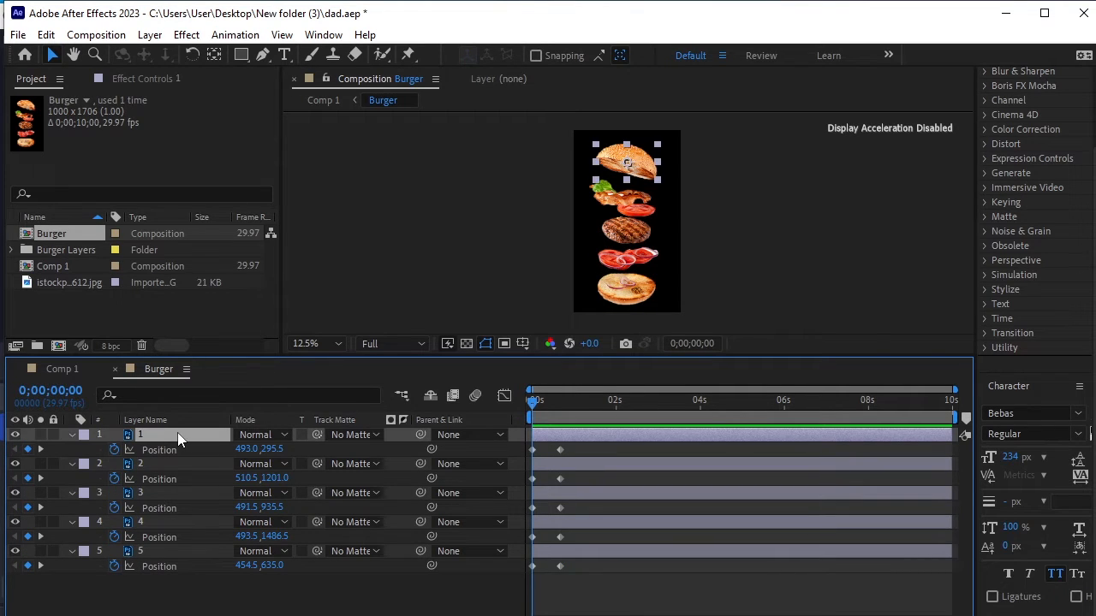
click(166, 466)
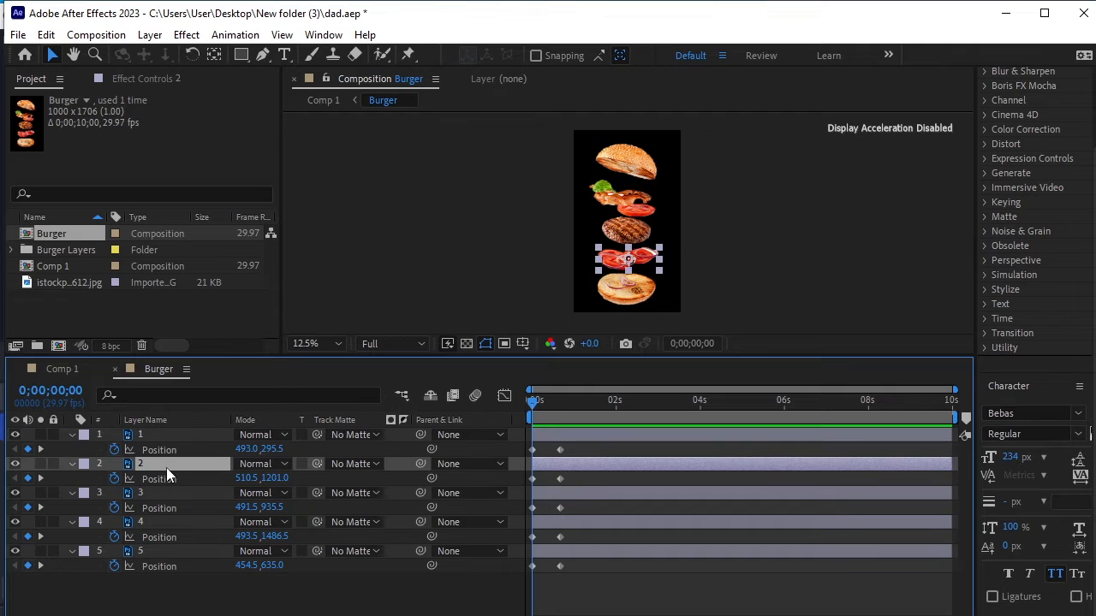
click(141, 549)
drag(141, 550, 160, 452)
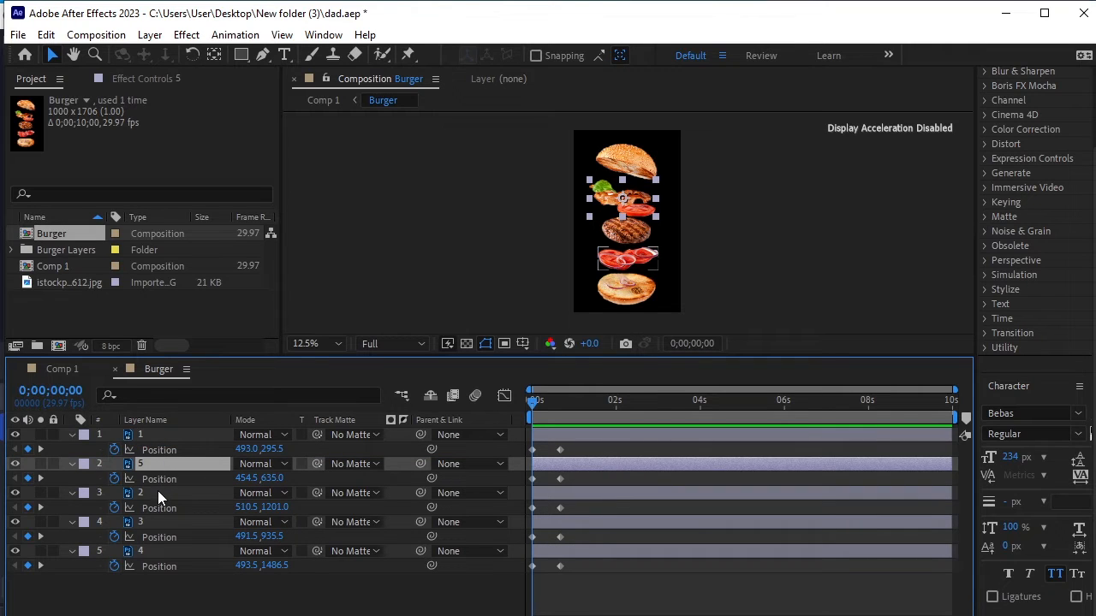
click(158, 492)
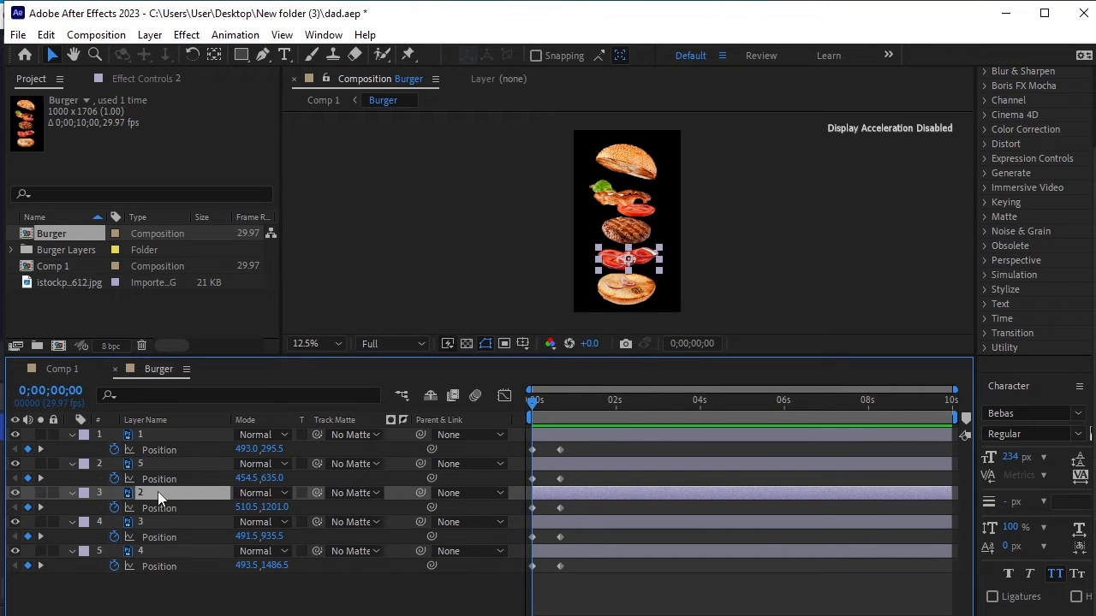
key(ctrl+bracketleft)
- Move the top bun's layer 1 below layer 5 in the stacking order
click(158, 546)
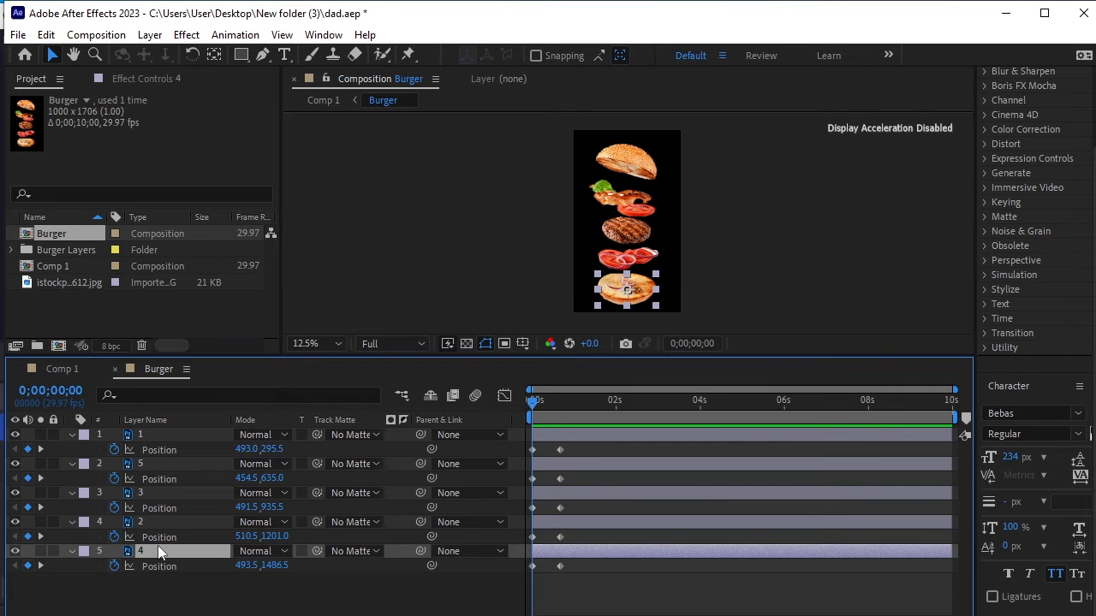
click(155, 463)
click(163, 434)
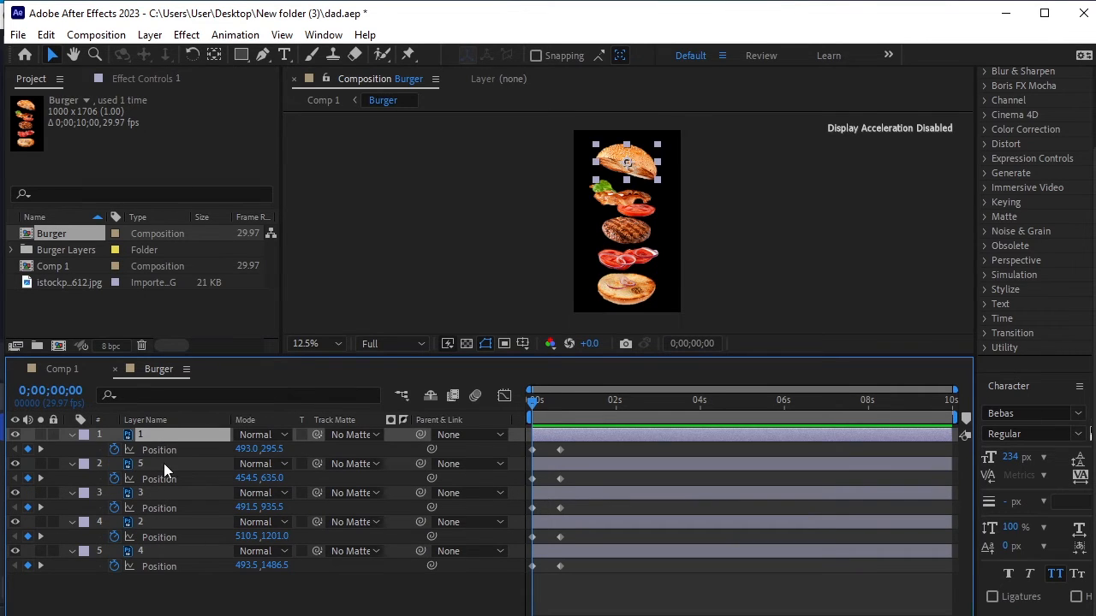
click(163, 467)
drag(164, 434, 162, 476)
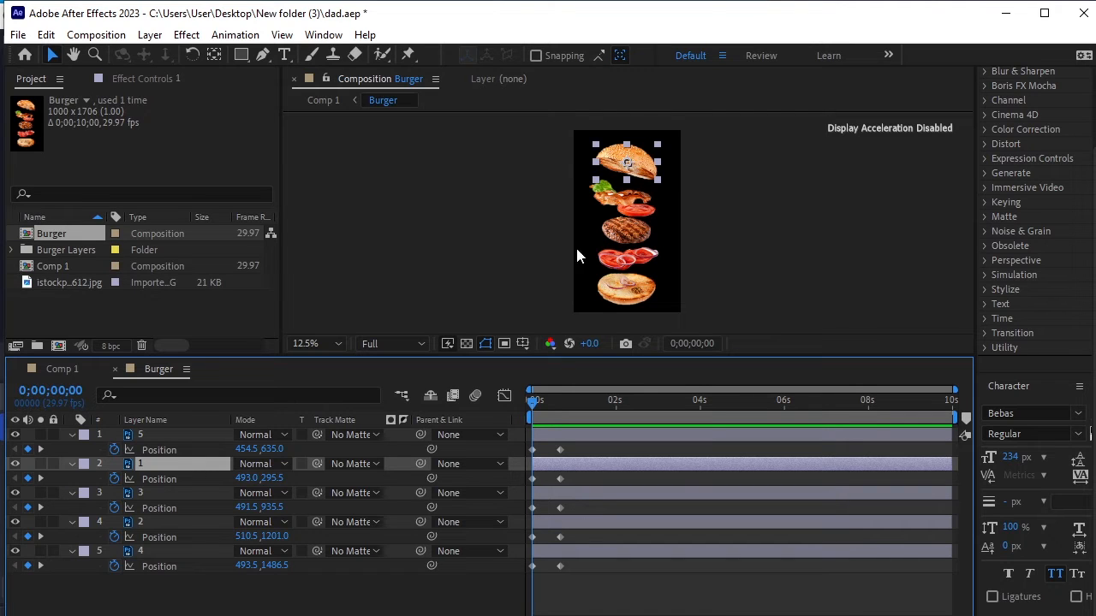
- At the first keyframe, lower the top bun to Y position 419.5 and layer 5 with the bacon and lettuce to Y 797
drag(275, 482, 405, 456)
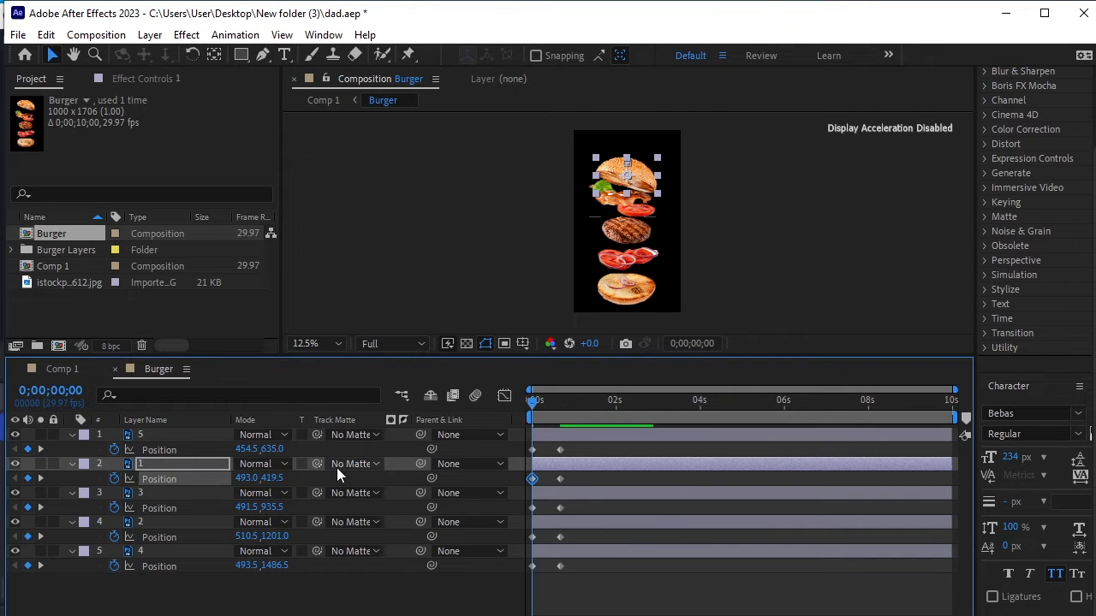
click(180, 433)
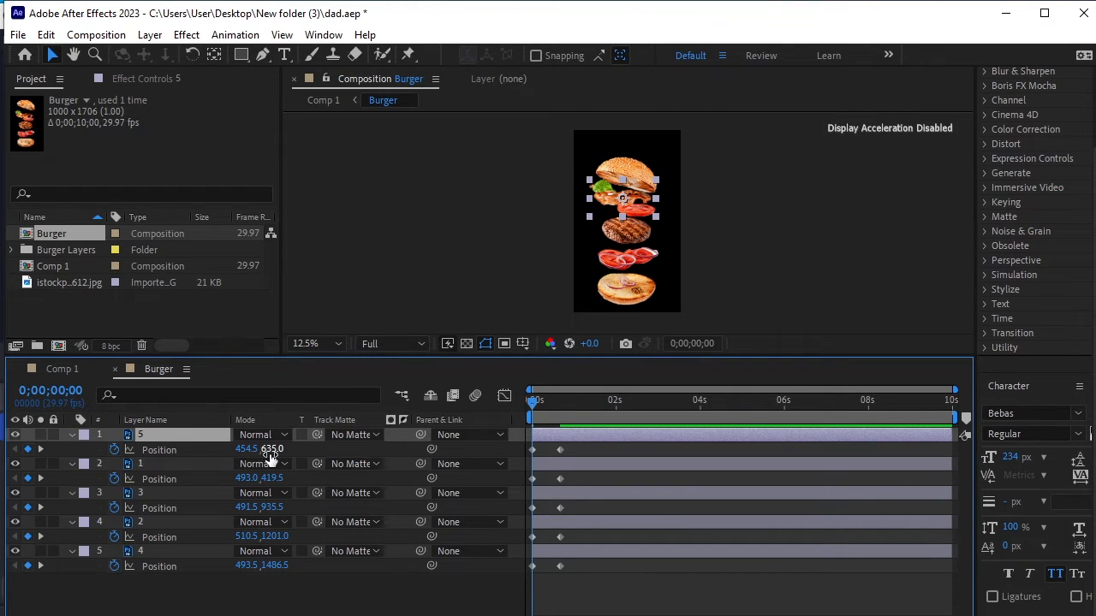
drag(270, 457, 438, 426)
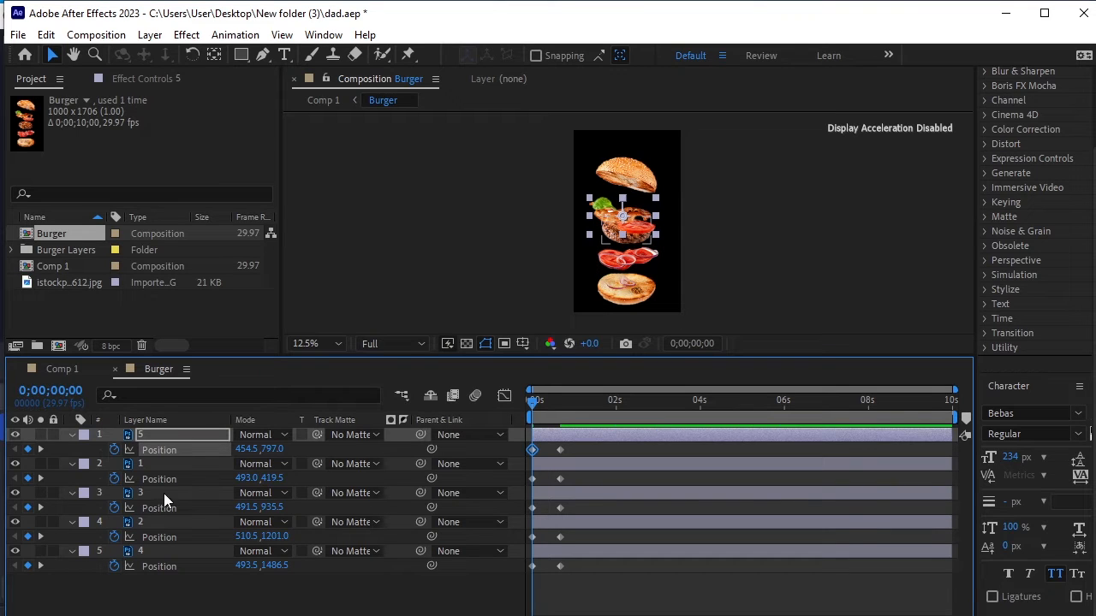
- Set the first-keyframe Y positions of layer 3 to 1006.5, layer 2 to 1153 and the bottom bun's layer 4 to 1277.5
click(164, 493)
drag(272, 507, 360, 485)
click(171, 521)
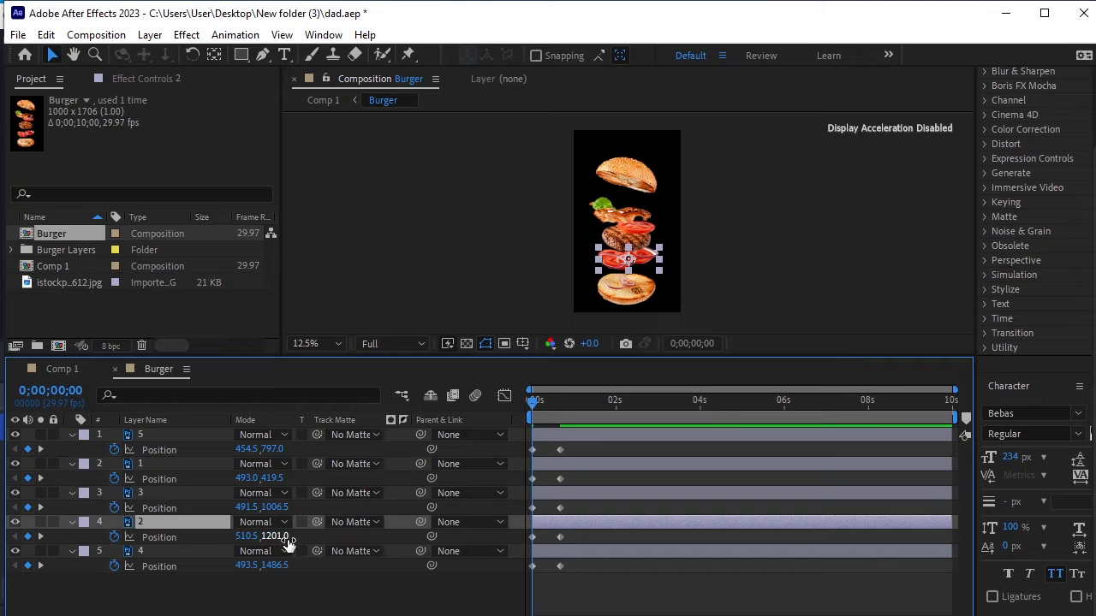
drag(288, 542, 104, 558)
click(137, 552)
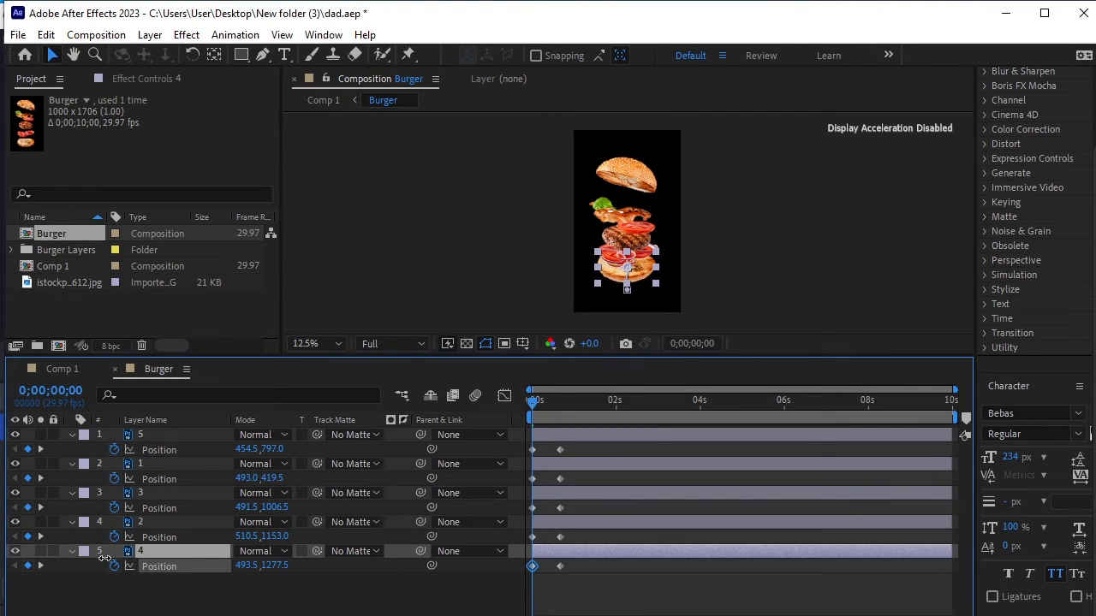
- Show the layers' source names, and set the first-keyframe Y positions of layer 5 to 798 and the top bun's layer 1 to 609.5
click(146, 420)
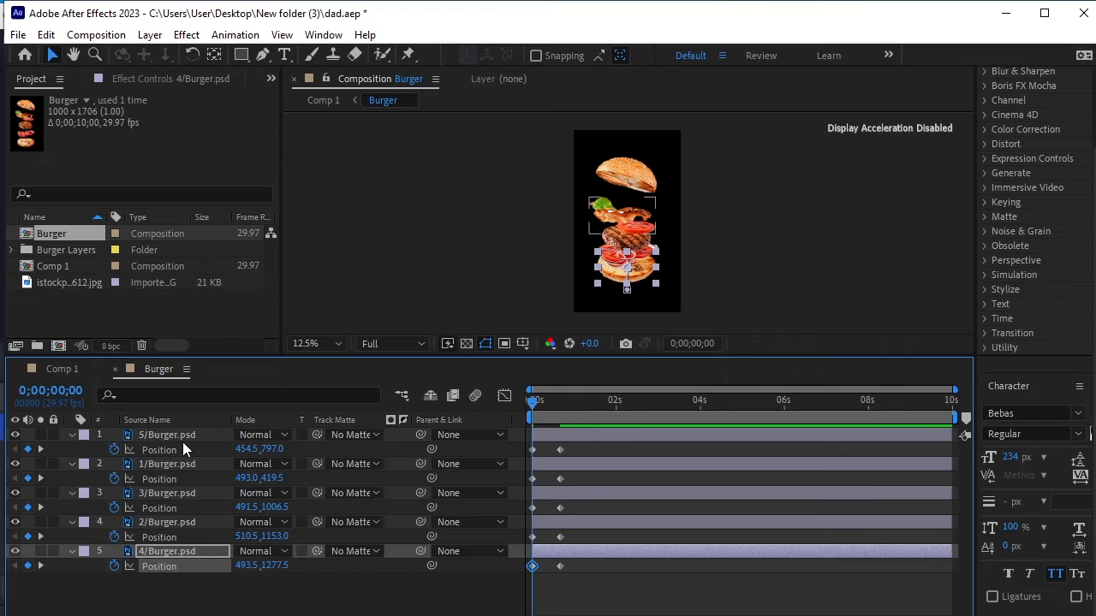
click(218, 436)
drag(273, 449, 455, 462)
click(195, 465)
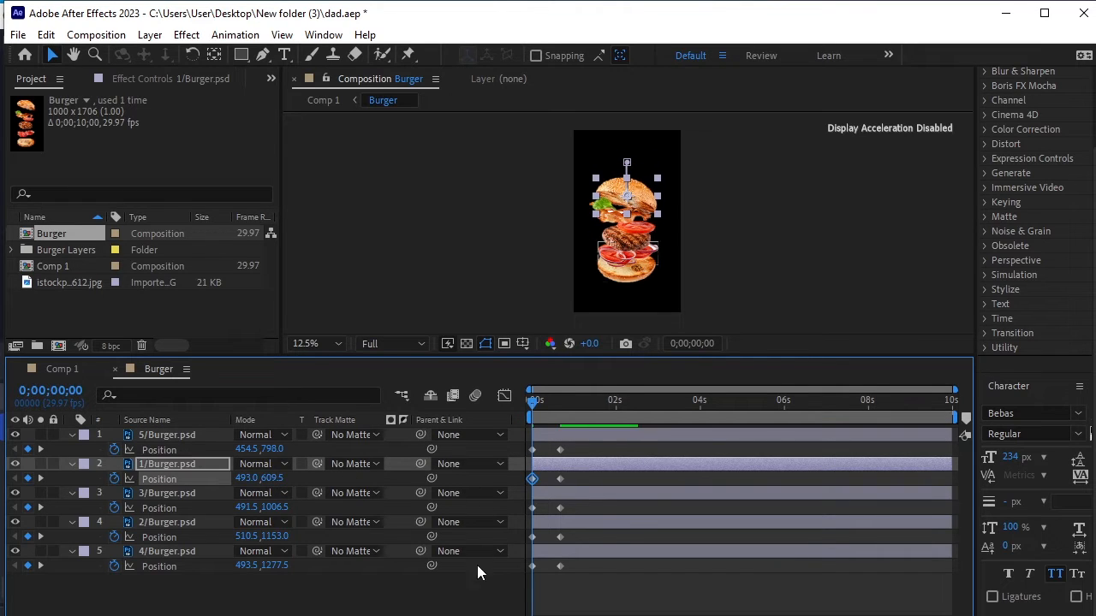
click(407, 588)
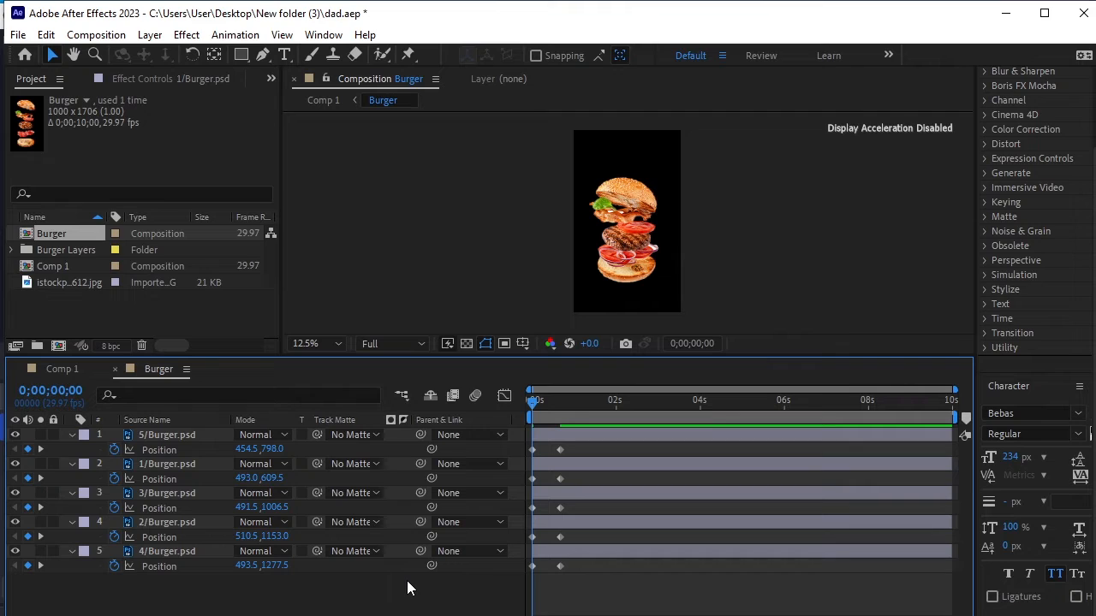
- At 0;00;01;10, add position keyframes with the top bun's layer 1 at Y 623.5 and layer 5 at Y 788
click(51, 452)
click(44, 452)
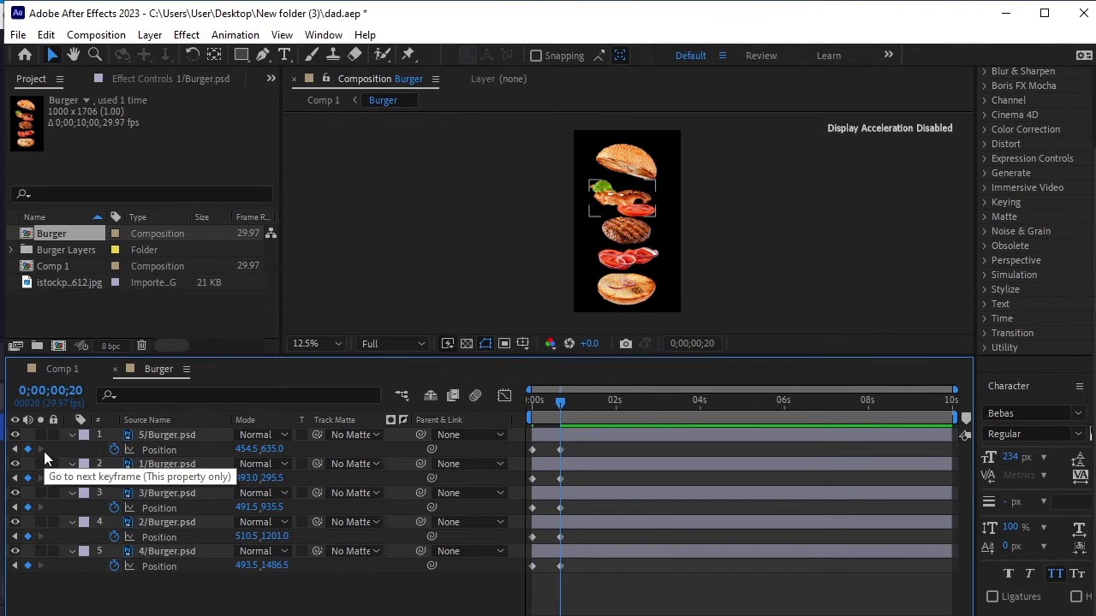
key(space)
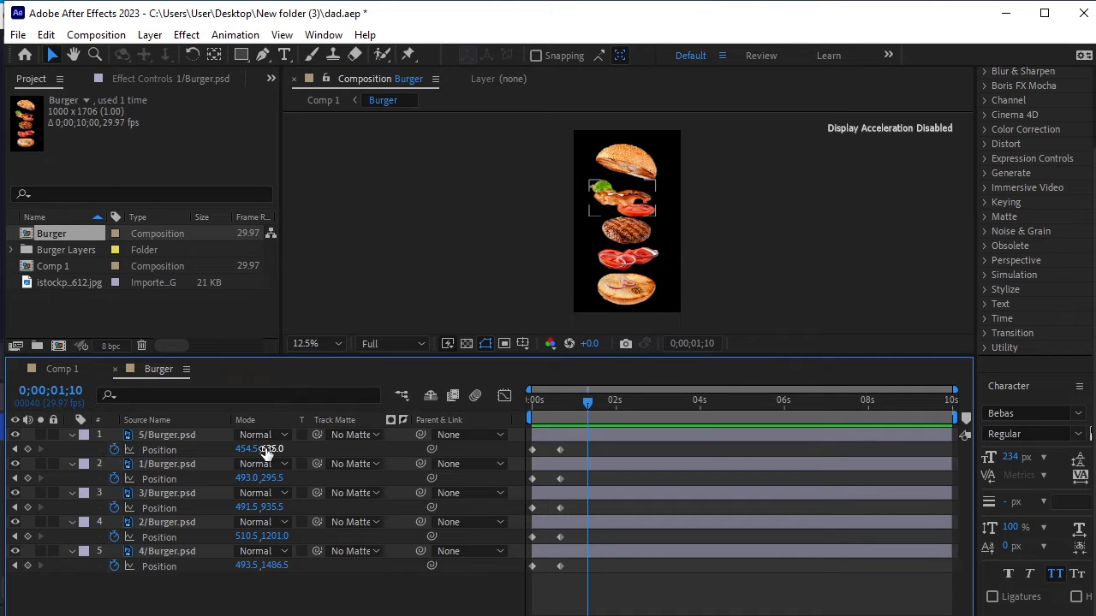
click(211, 467)
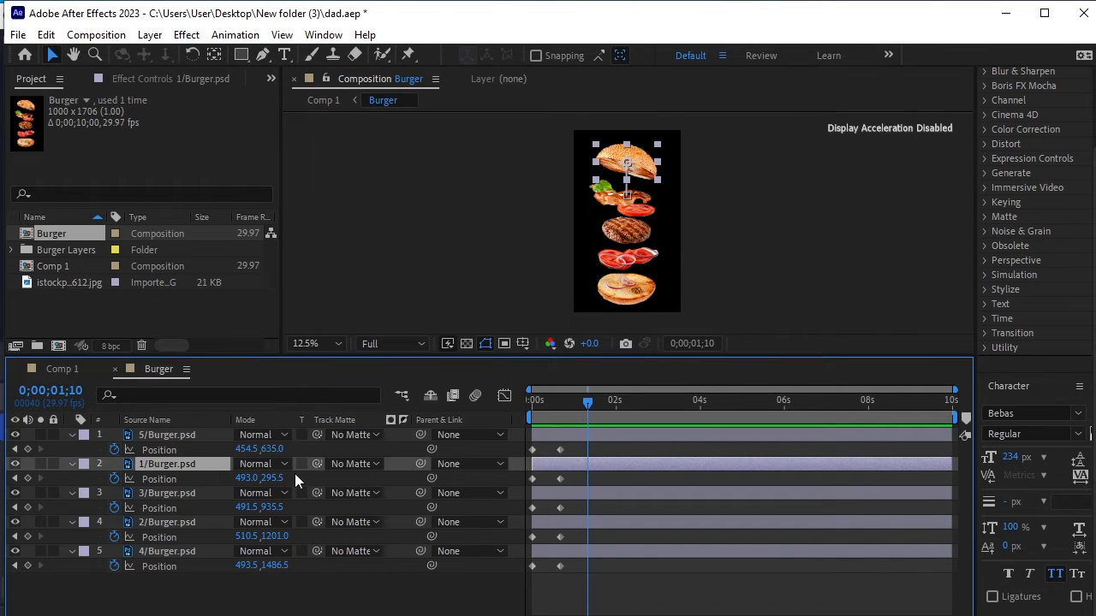
drag(275, 484, 472, 459)
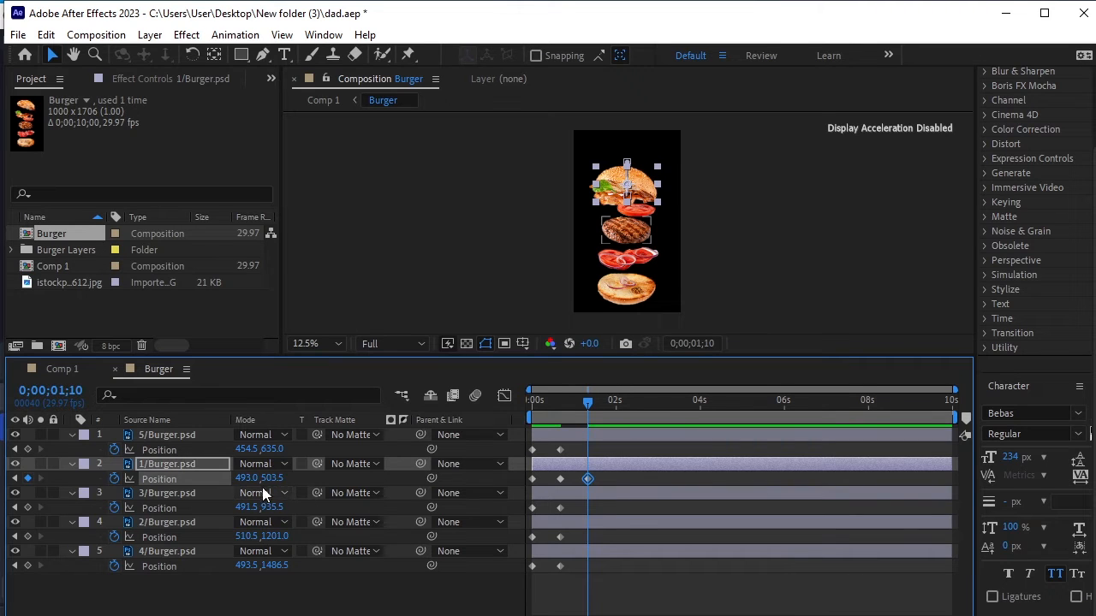
drag(272, 449, 374, 473)
drag(272, 478, 376, 486)
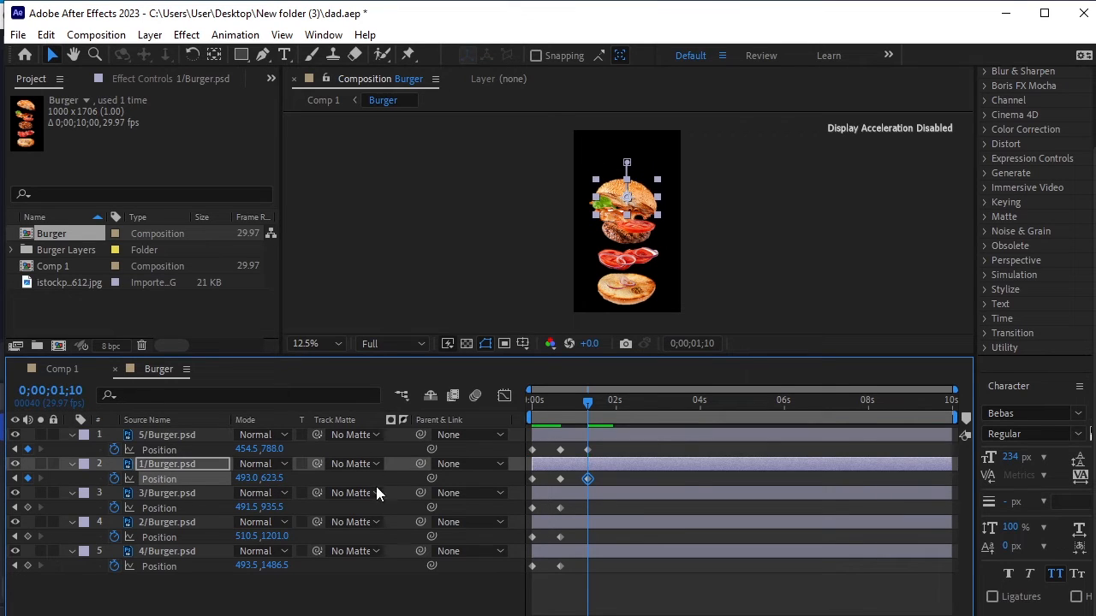
- At 0;00;01;10, set the Y positions of layer 3 to 916.5, layer 2 to 1026, layer 4 to 1069.5 and layer 1 to 635.5
drag(276, 511, 130, 535)
drag(274, 565, 4, 531)
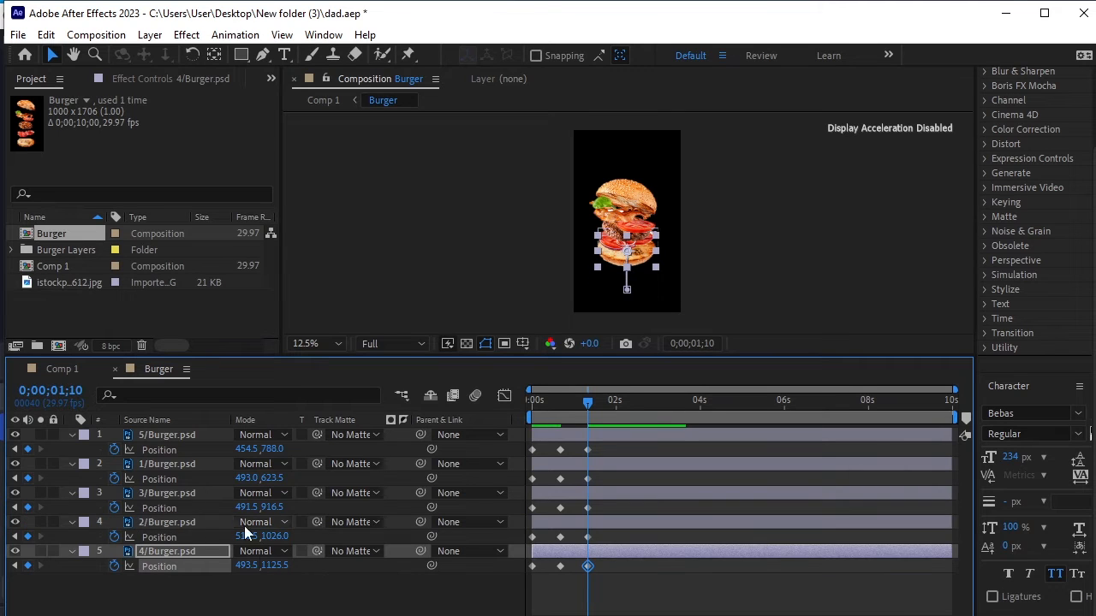
drag(274, 566, 257, 569)
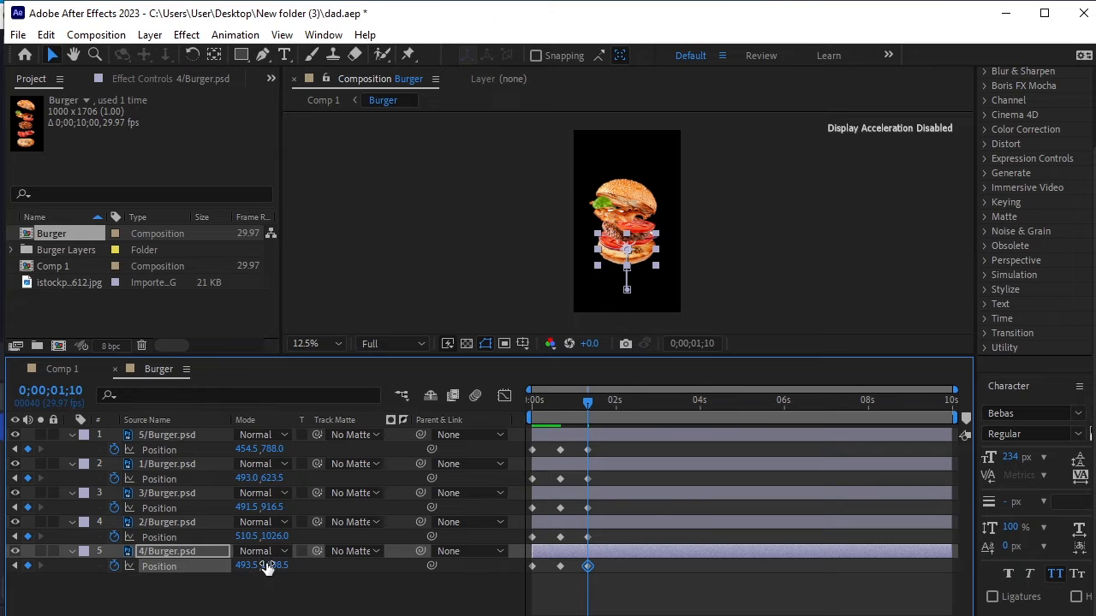
drag(274, 478, 285, 478)
click(320, 602)
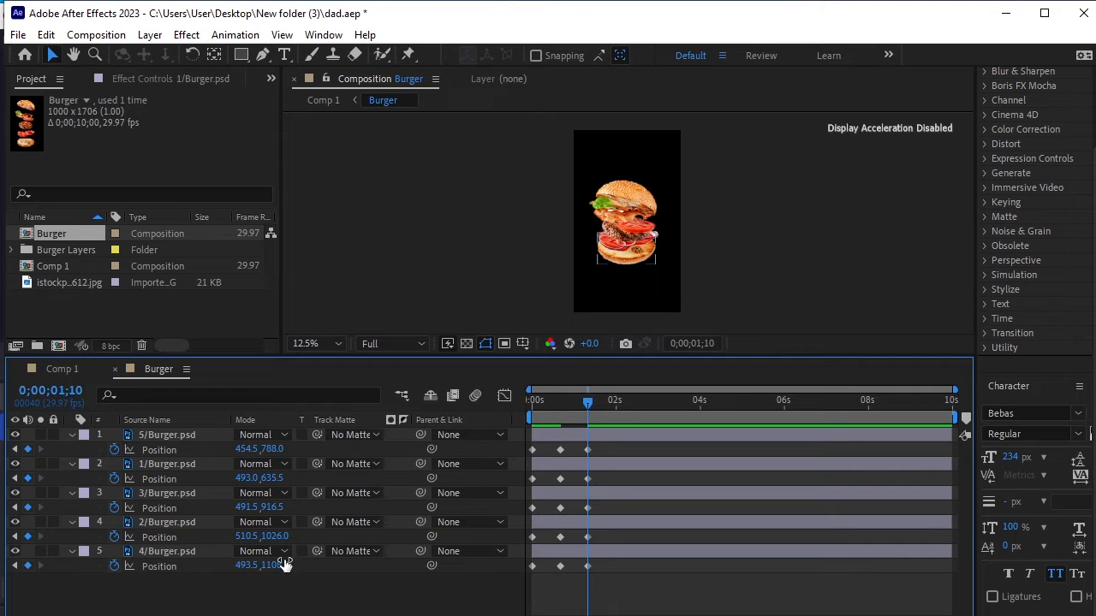
drag(274, 566, 230, 576)
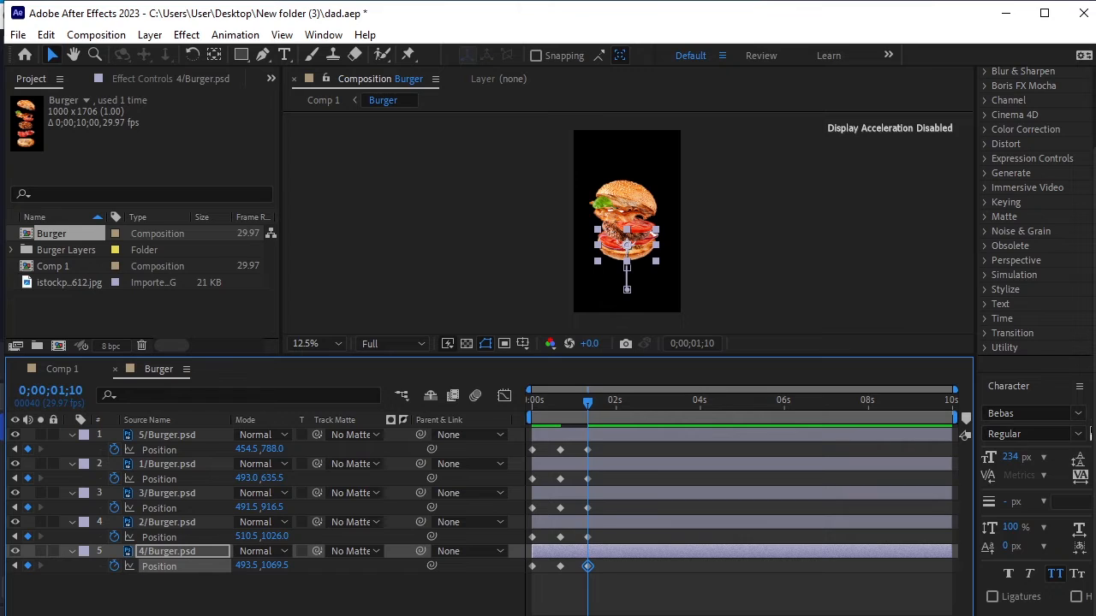
- At 0;00;02;00, undo a trial shift of layer 5 and raise the top bun's layer 1 to Y position 501.5
key(space)
click(284, 591)
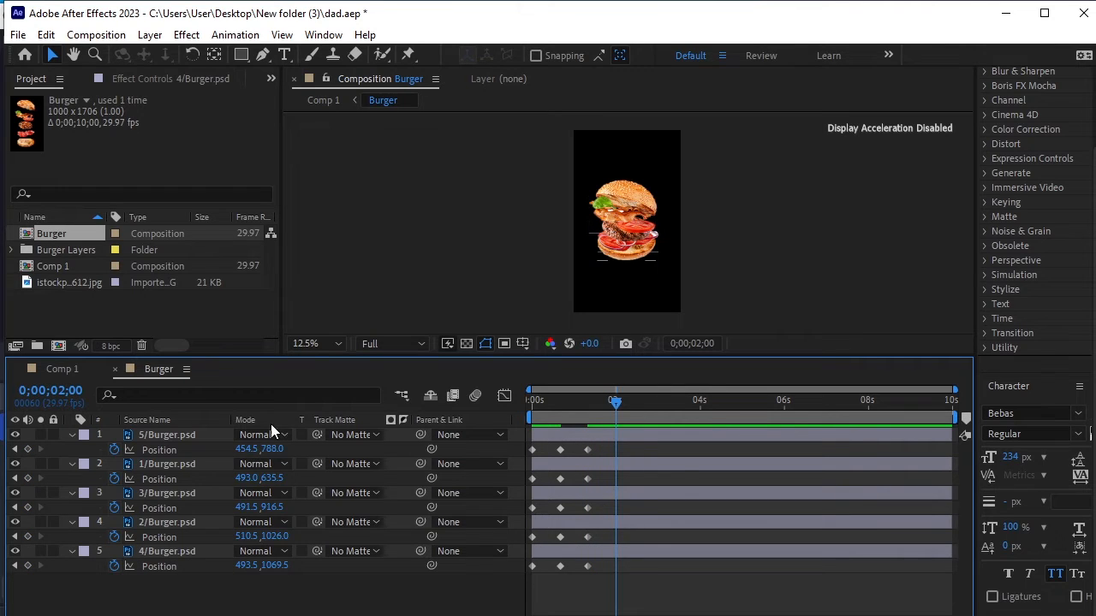
drag(272, 450, 224, 456)
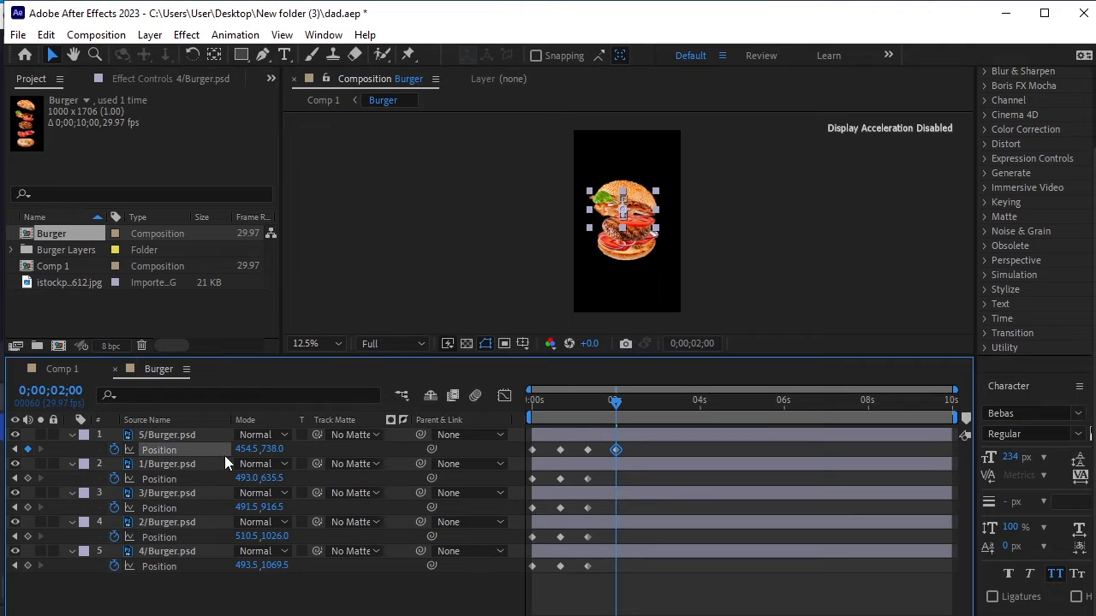
key(ctrl+z)
drag(280, 477, 171, 482)
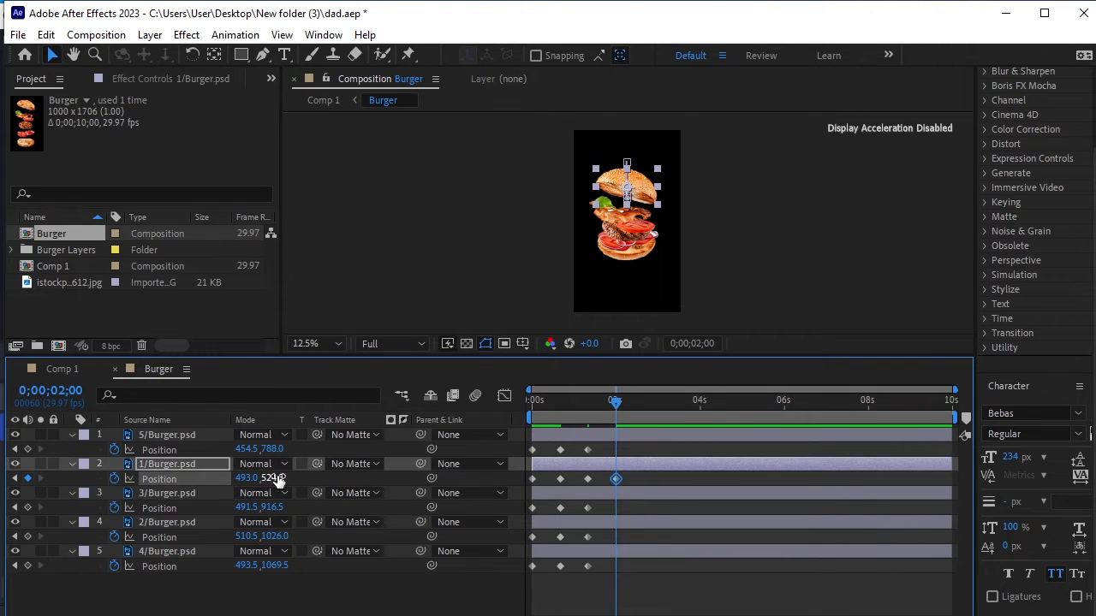
drag(279, 481, 248, 484)
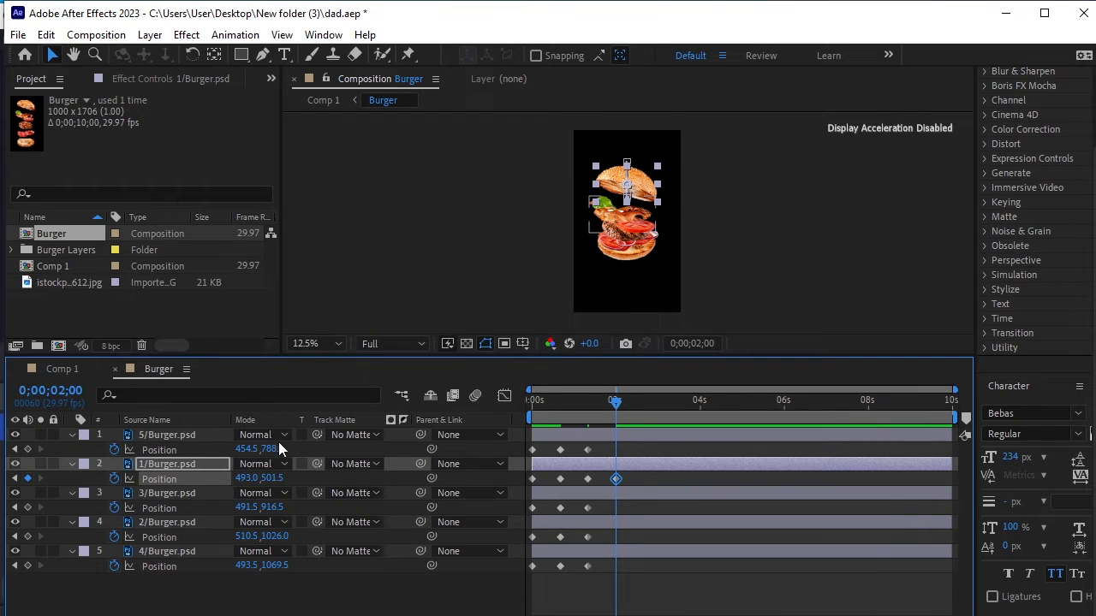
- At 0;00;02;00, set the Y positions of layer 5 to 744, layer 1 to 488.5, layer 3 to 966.5, layer 2 to 1143 and layer 4 to 1370.5
drag(276, 447, 190, 466)
drag(269, 509, 304, 502)
drag(276, 537, 582, 519)
drag(279, 539, 276, 506)
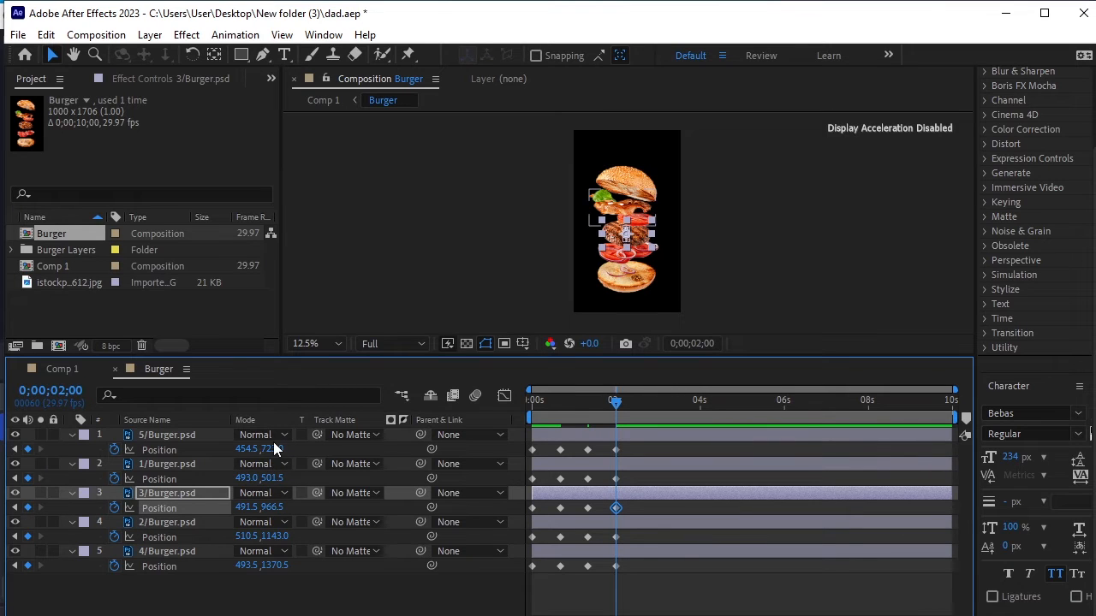
drag(273, 448, 253, 483)
click(219, 586)
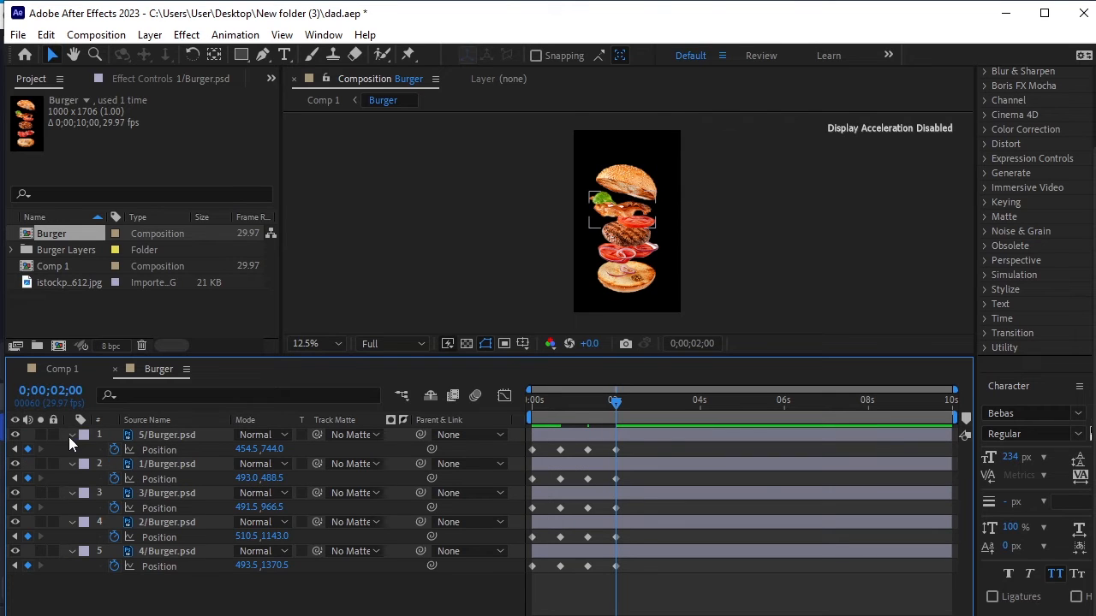
- Preview the burger layers' movement from the start of the composition
drag(616, 403, 293, 454)
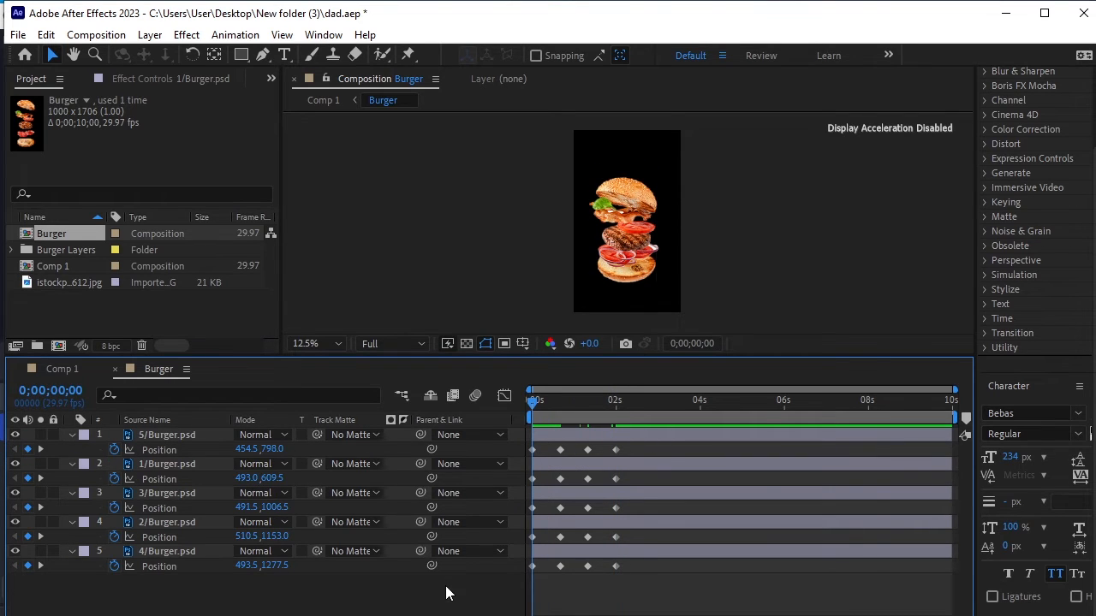
key(space)
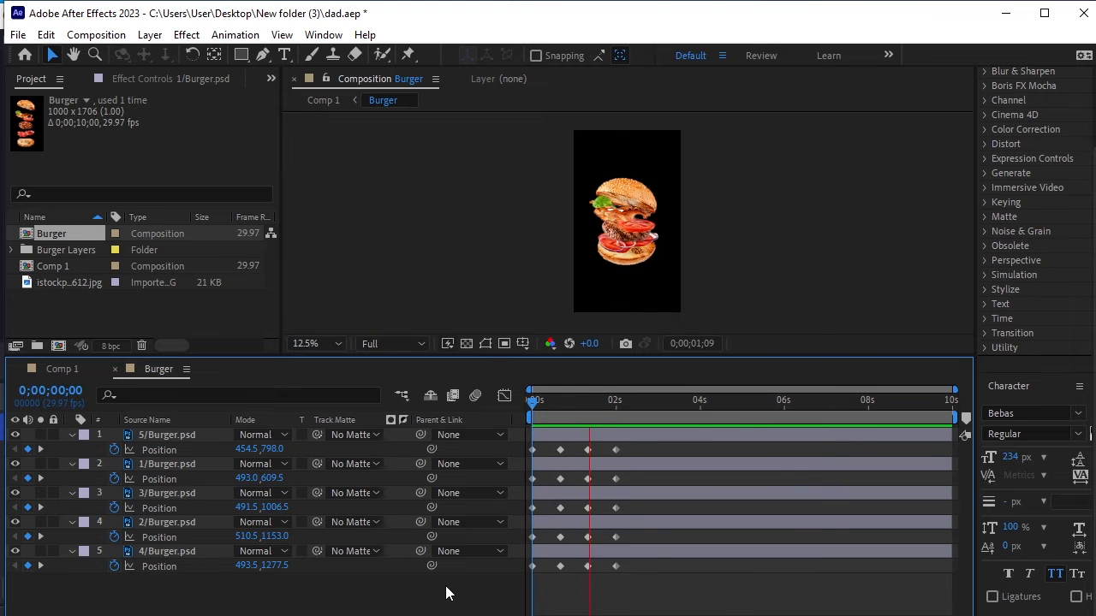
key(space)
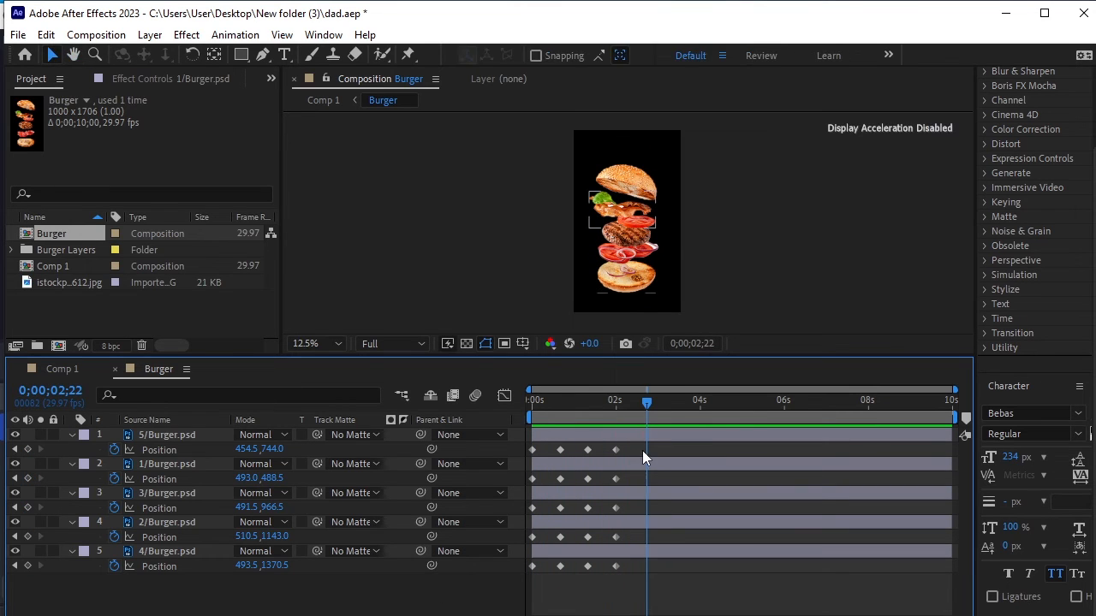
- Apply Easy Ease to all position keyframes of the five burger layers and show their speed curves in the Graph Editor
drag(642, 450, 518, 590)
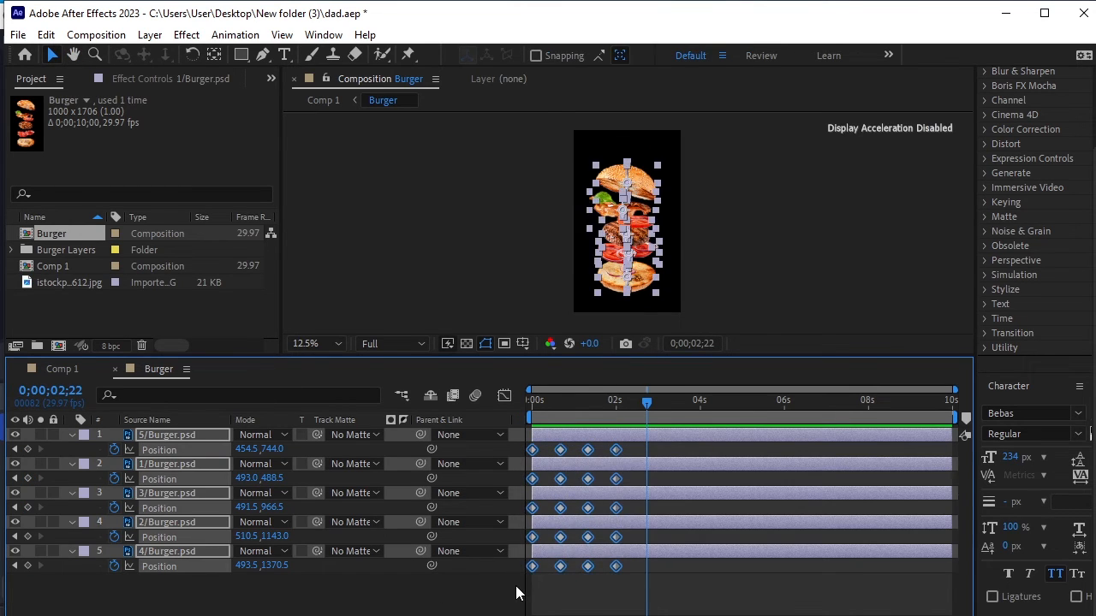
key(F9)
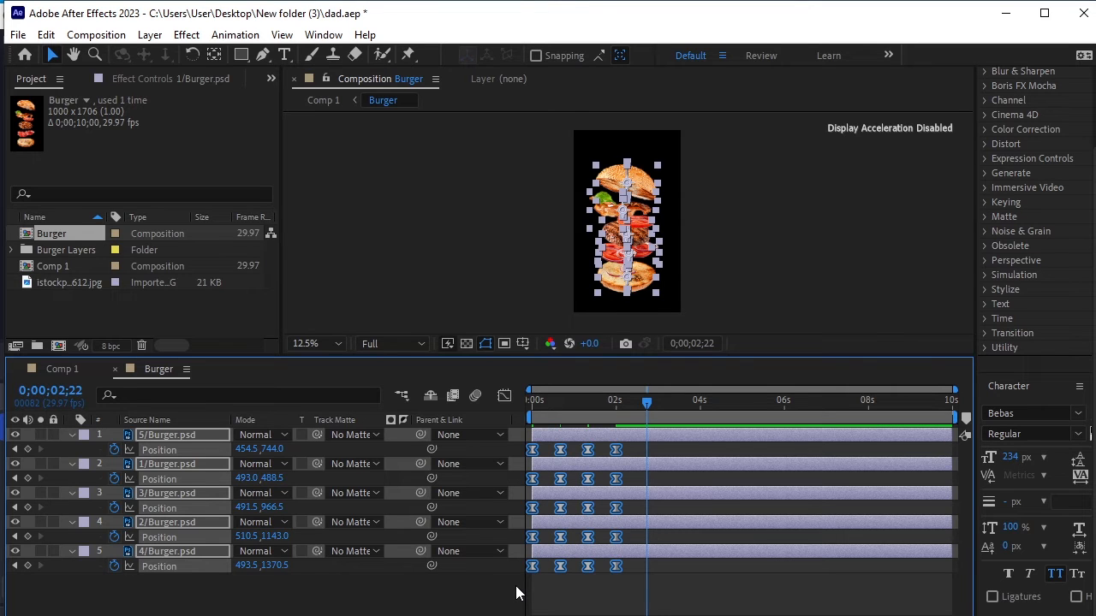
click(504, 397)
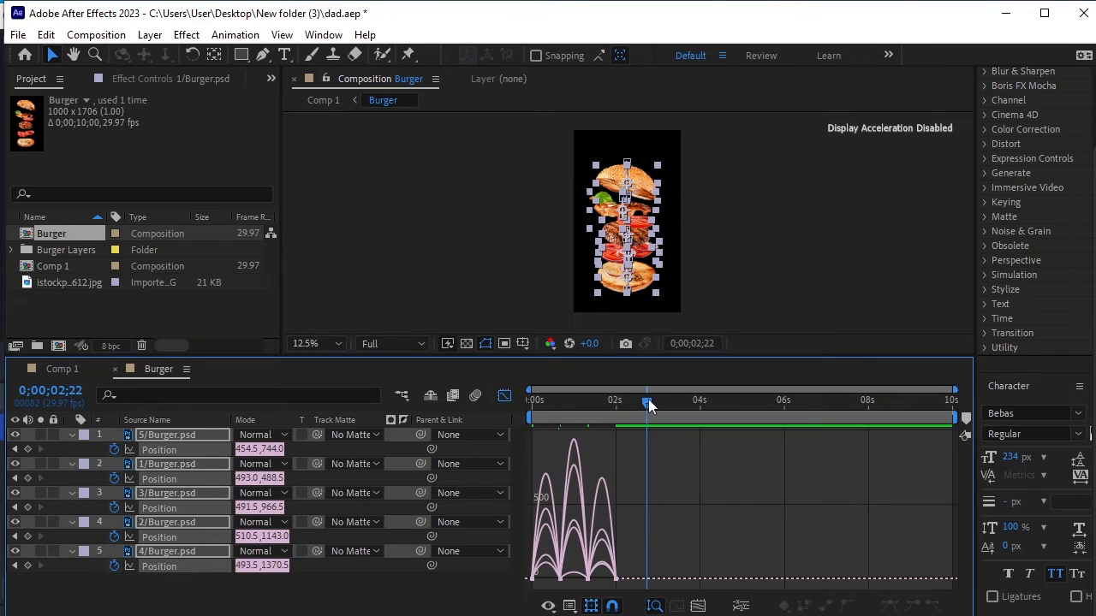
- Reshape the speed curves of the first two movements so each peaks early and slows gradually, and preview the result
drag(647, 401, 557, 424)
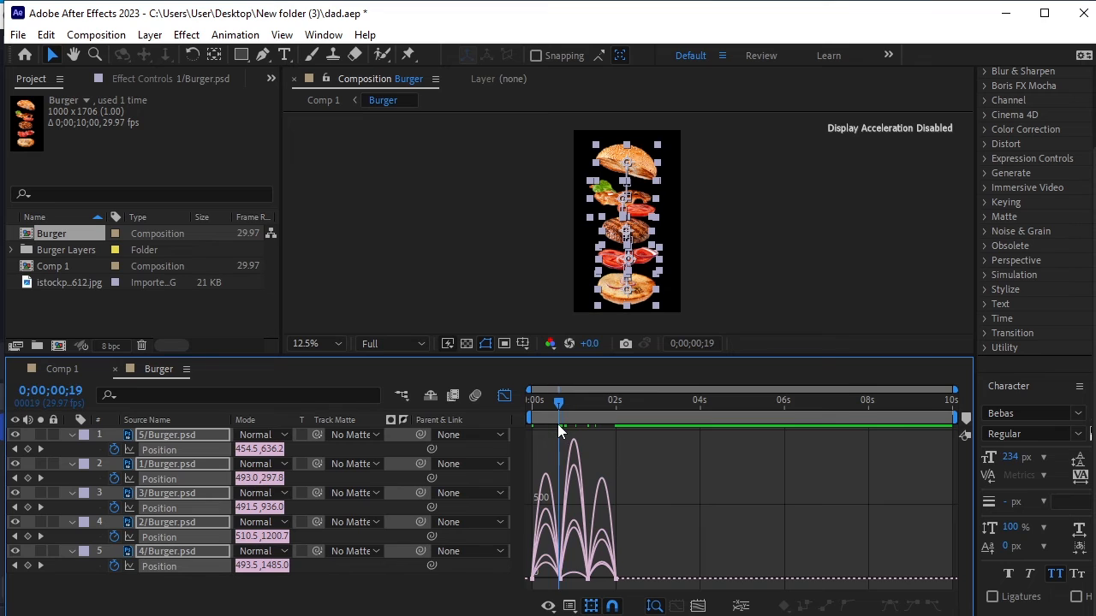
key(equal)
key(equal)
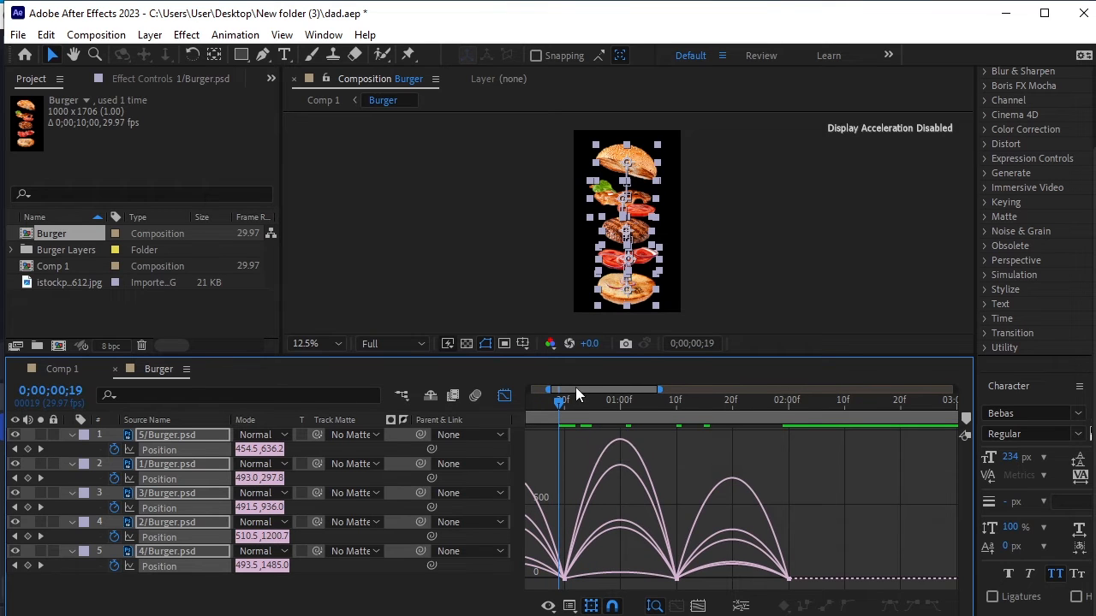
key(Home)
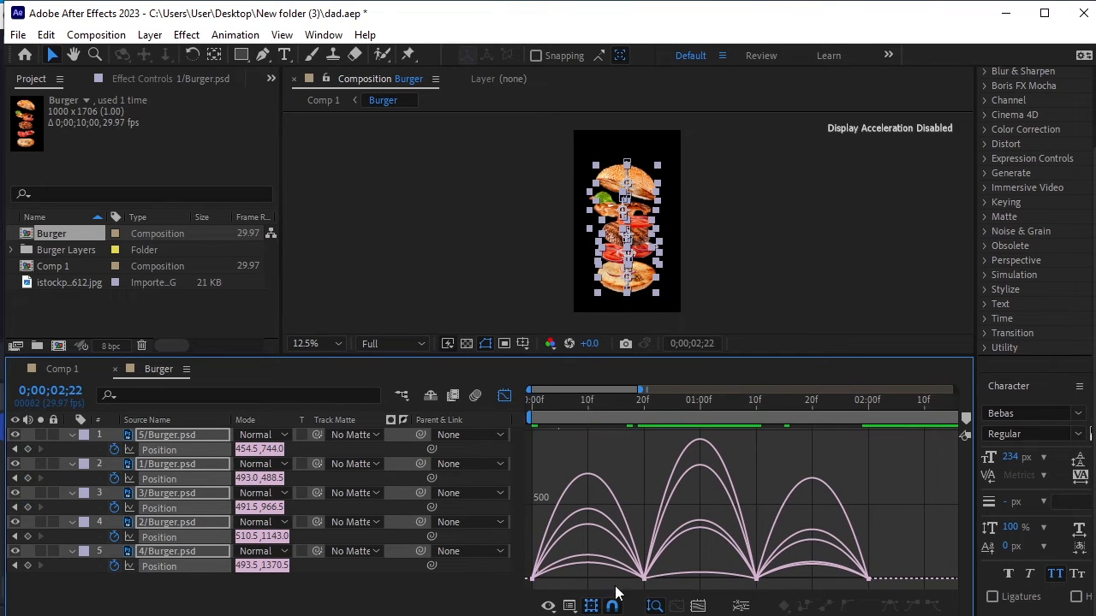
drag(671, 589, 608, 582)
drag(793, 575, 714, 581)
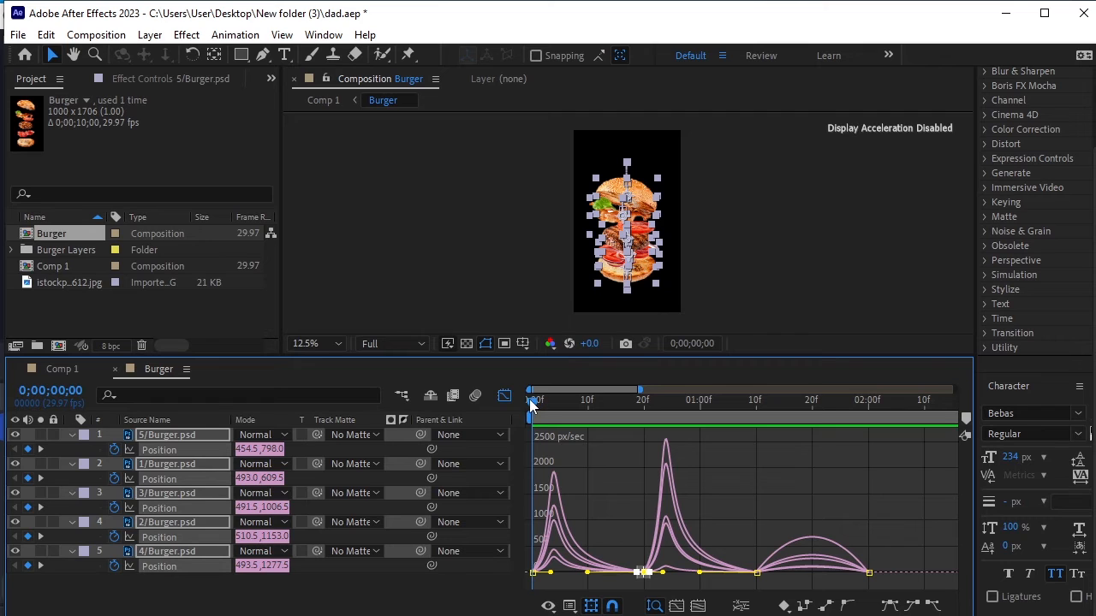
key(space)
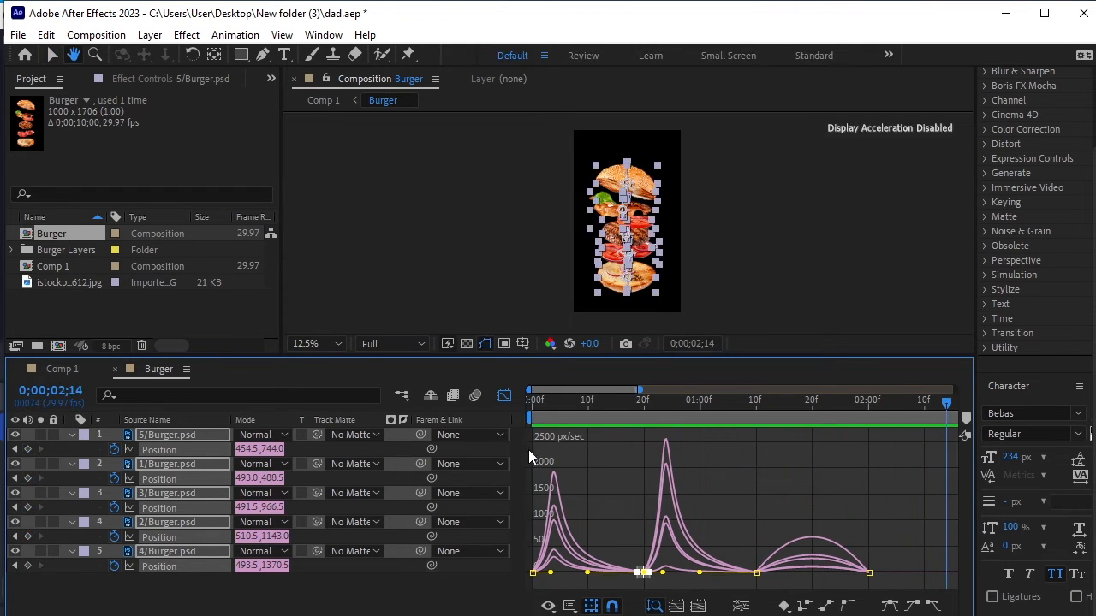
- Close the Graph Editor, deselect the keyframes and collapse the properties of all five burger layers
click(504, 396)
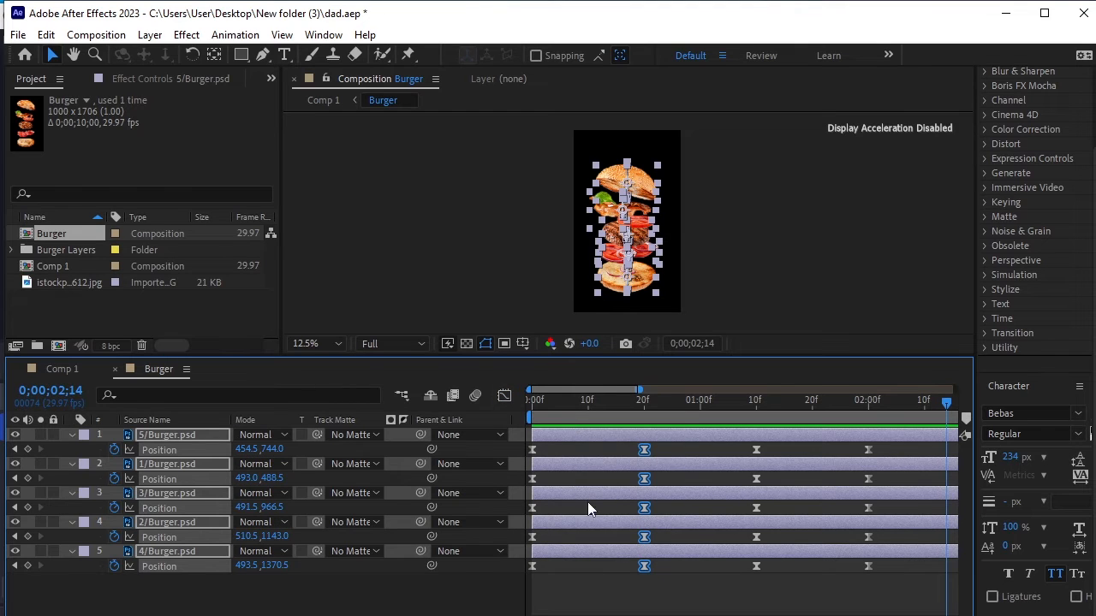
click(495, 587)
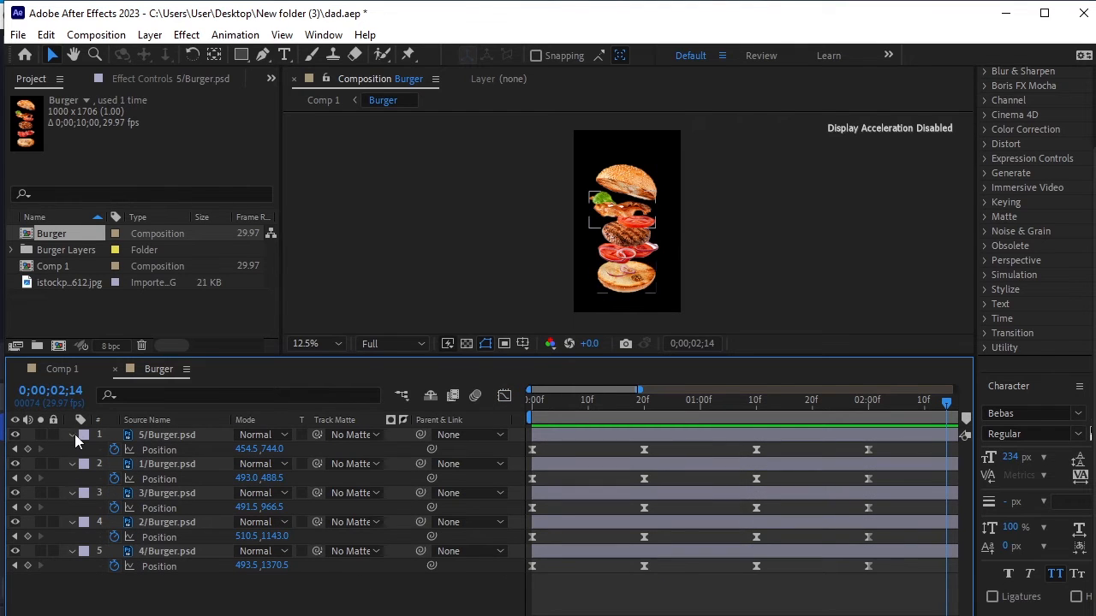
click(72, 434)
click(72, 449)
click(72, 464)
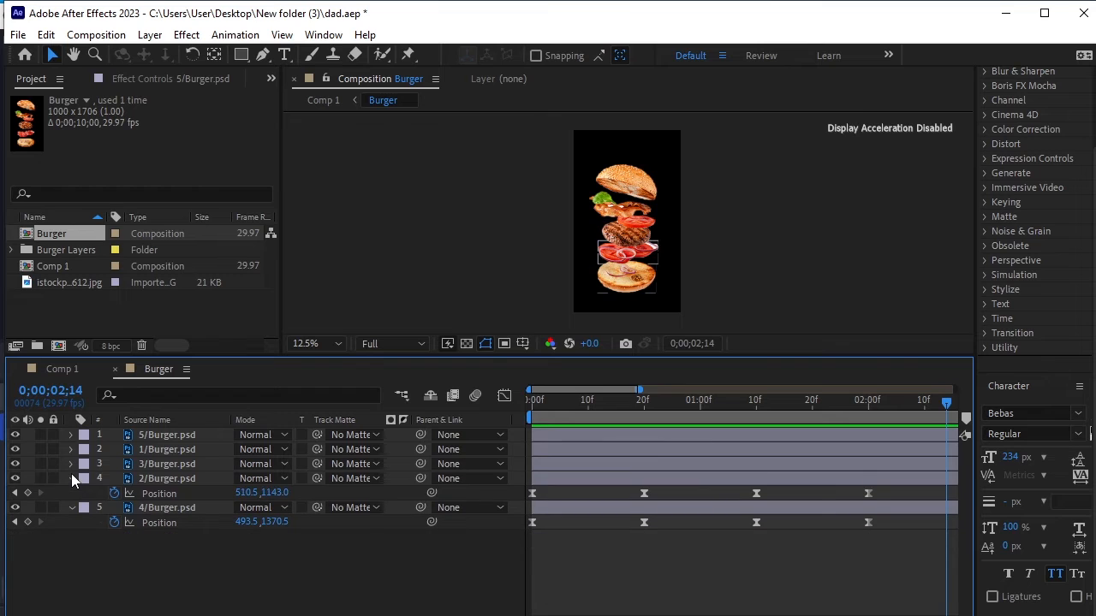
click(71, 478)
click(72, 493)
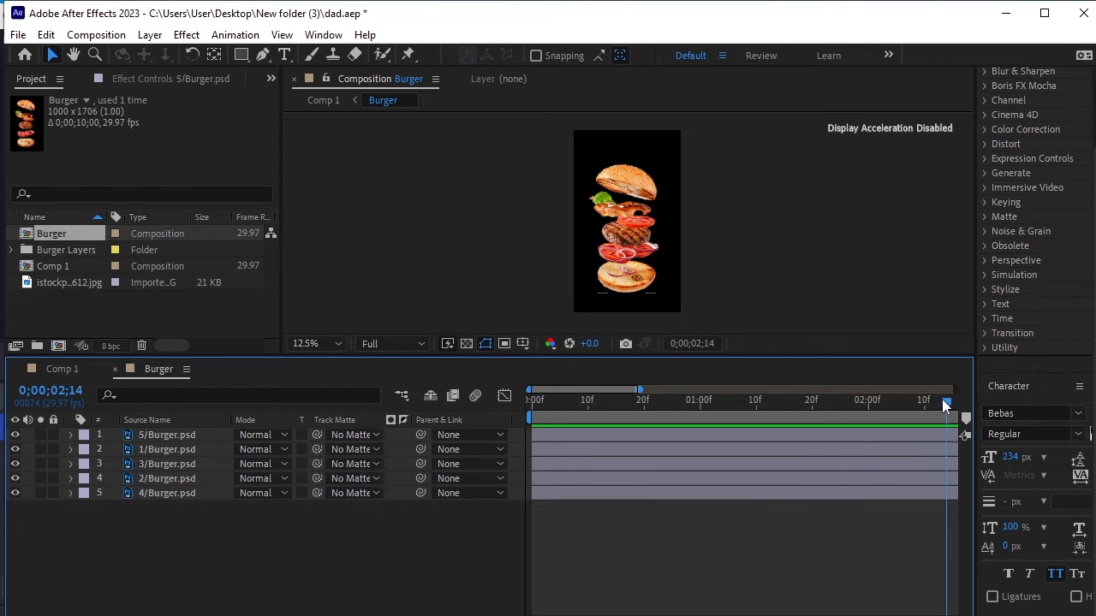
- Return the playhead to the start of the Burger composition and switch to Comp 1
drag(941, 399, 337, 447)
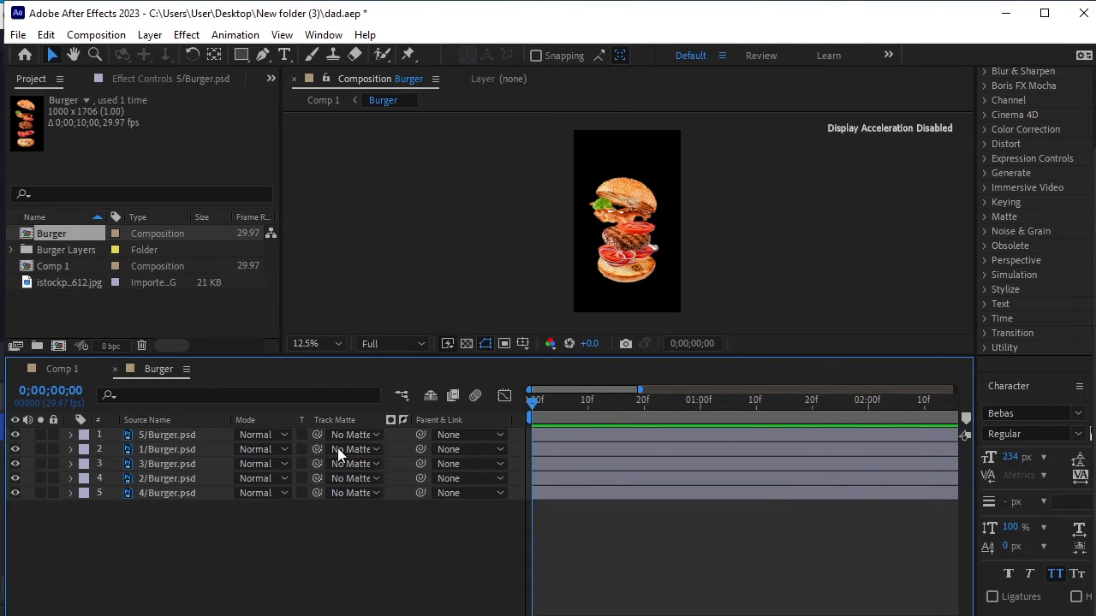
click(63, 369)
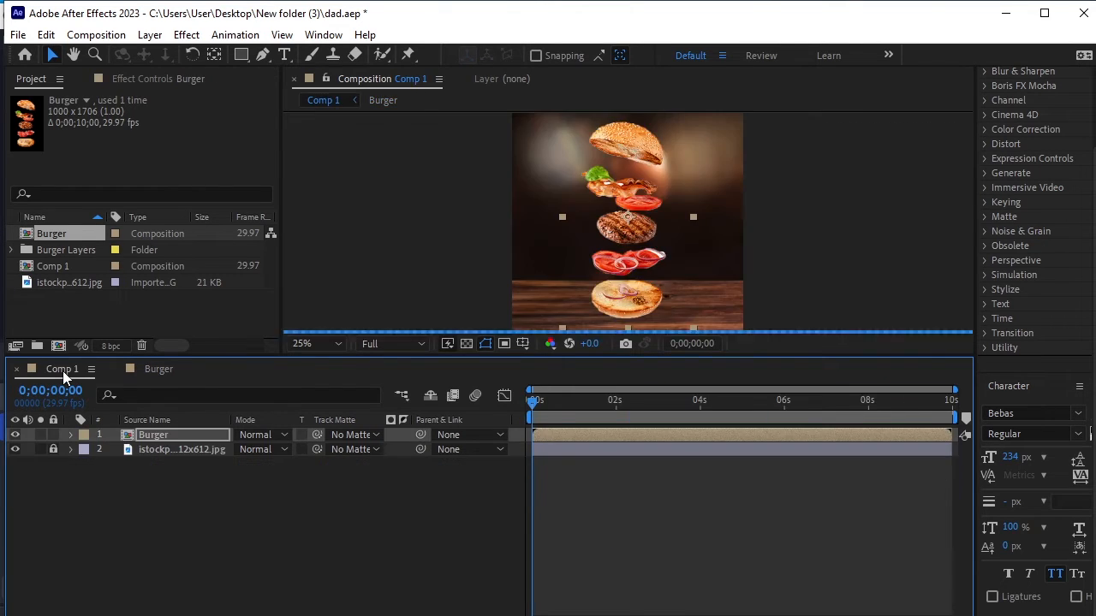
- Add a two-line text reading "CLASSIC" and "BURGER" near the upper left of the image in Comp 1
click(328, 343)
click(334, 311)
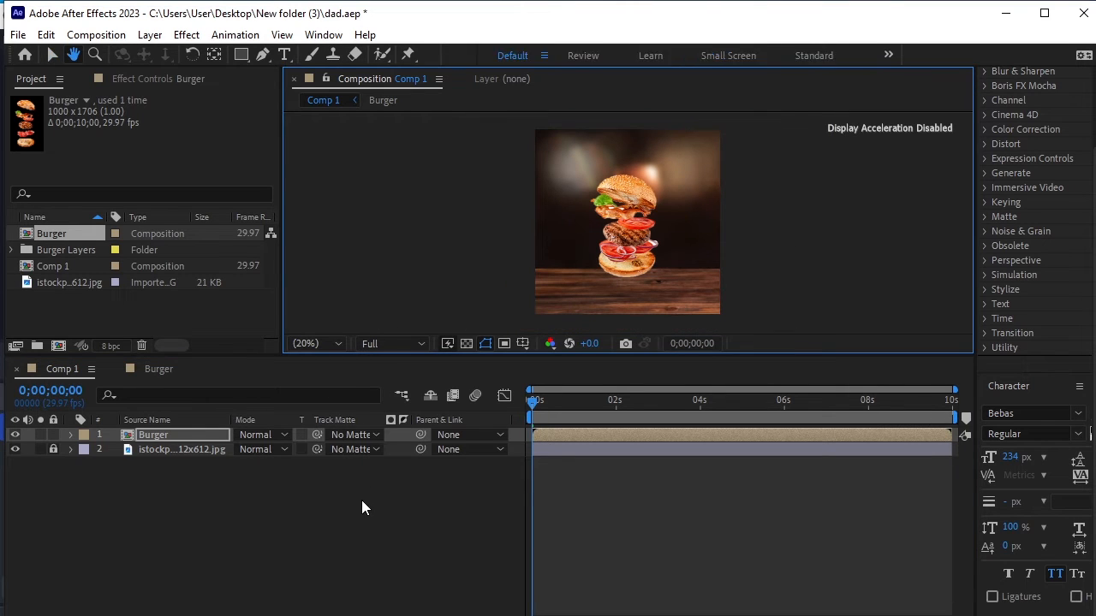
click(361, 500)
click(285, 54)
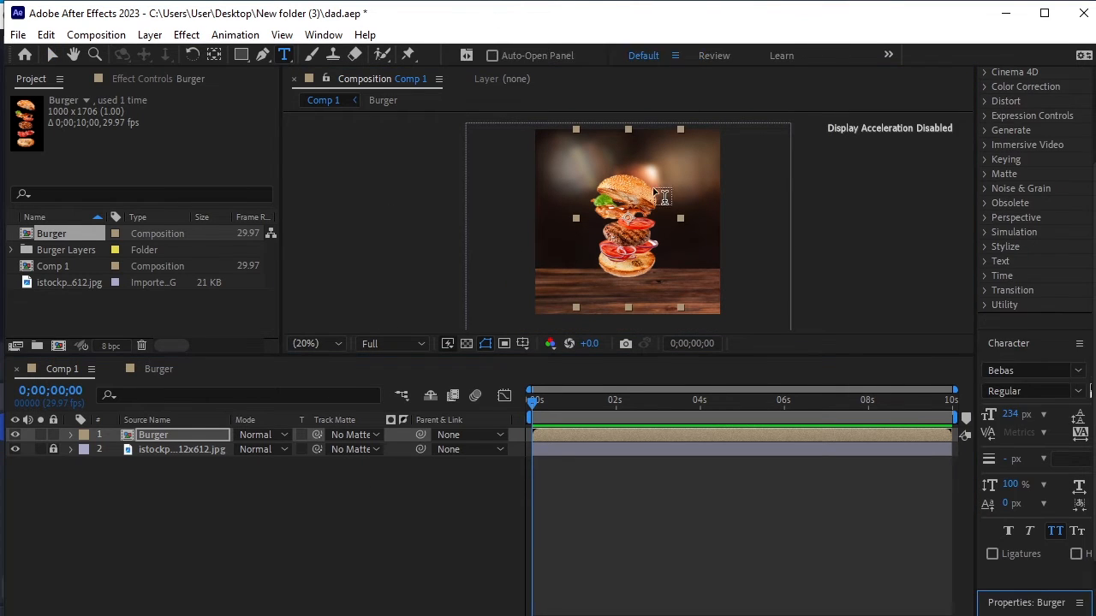
click(563, 157)
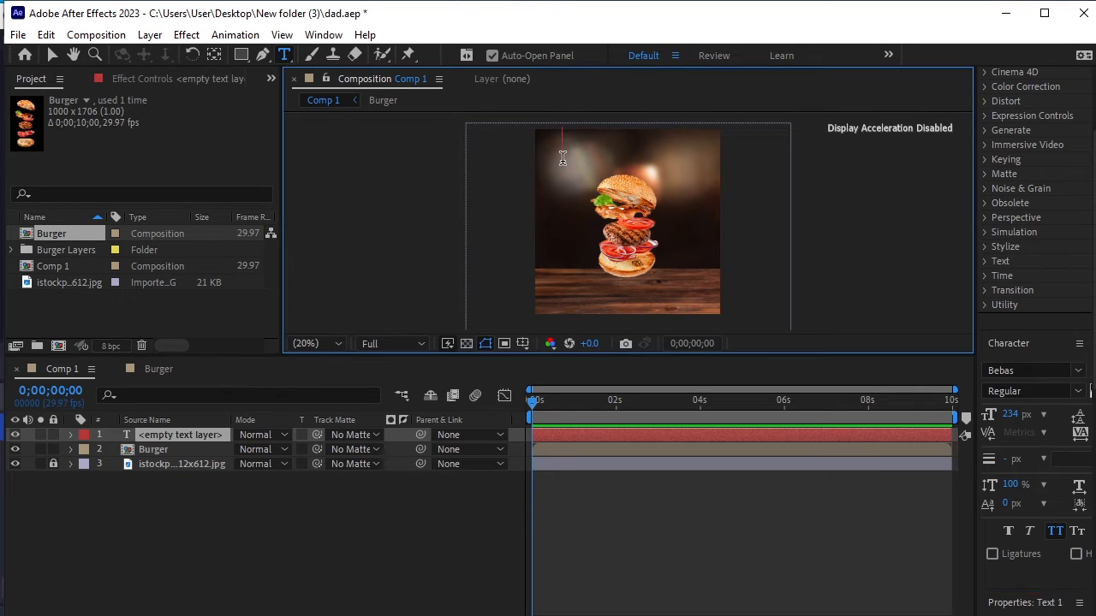
text(CLASSIC)
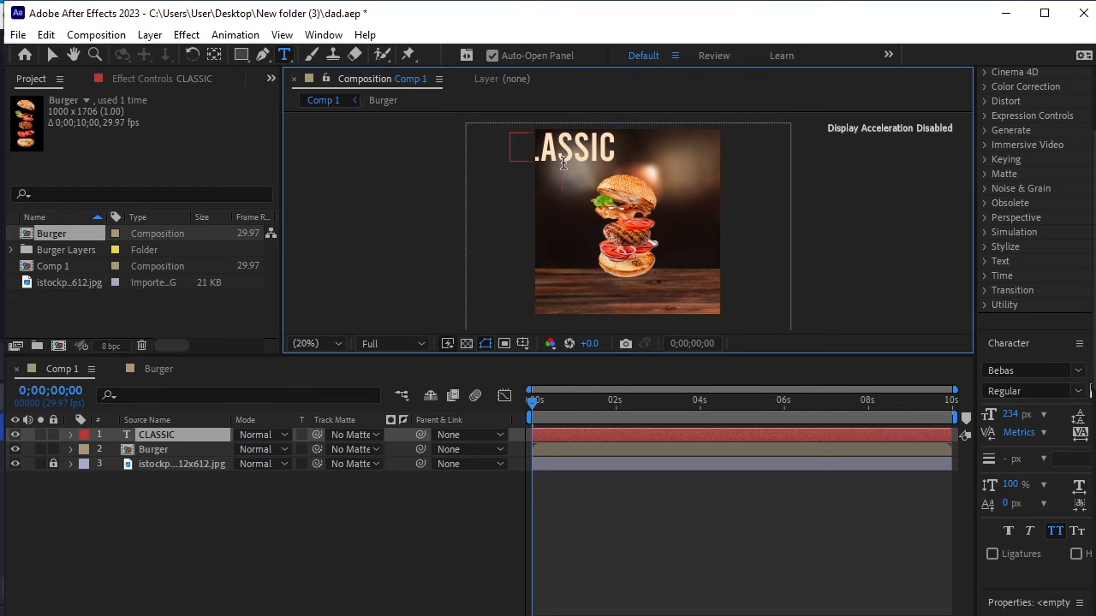
key(Return)
text(bUrger)
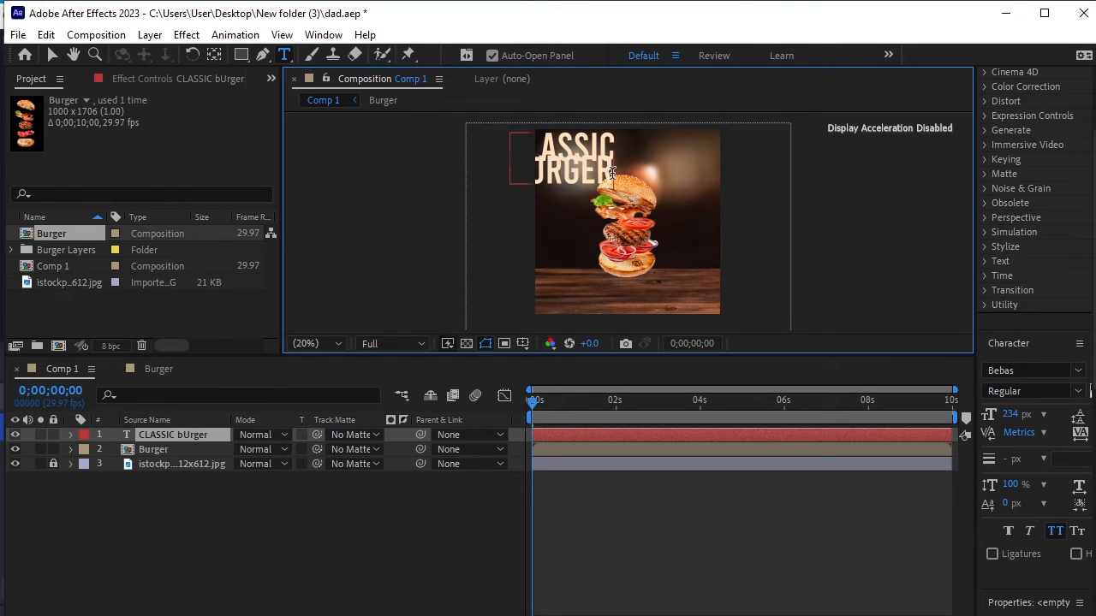
- Set the line spacing of the whole title to 196 px and centre the title horizontally over the burger's upper part
drag(613, 172, 446, 153)
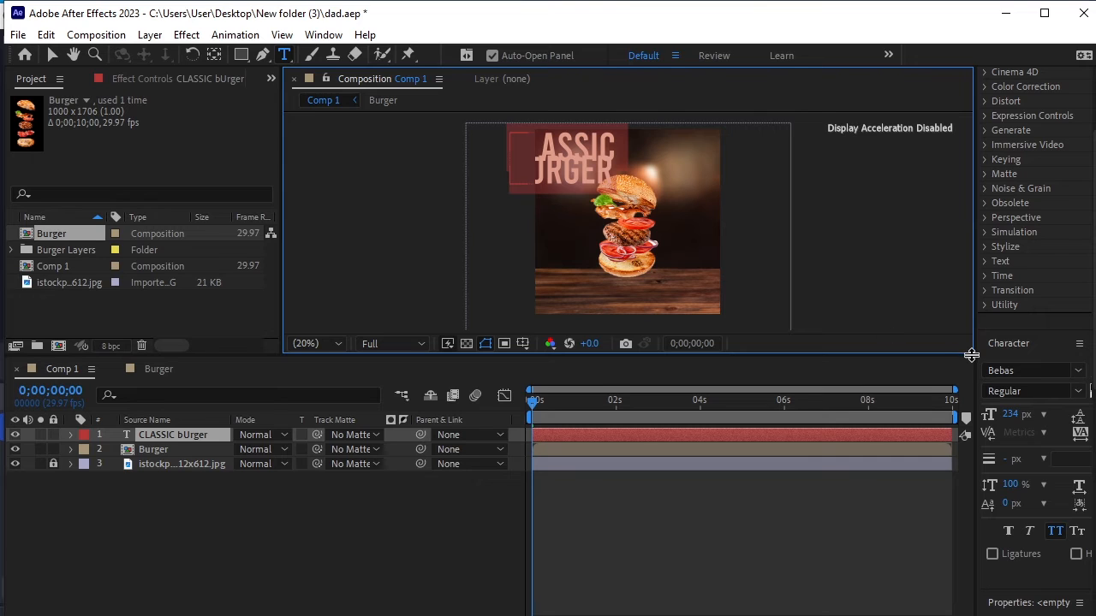
drag(978, 359, 875, 359)
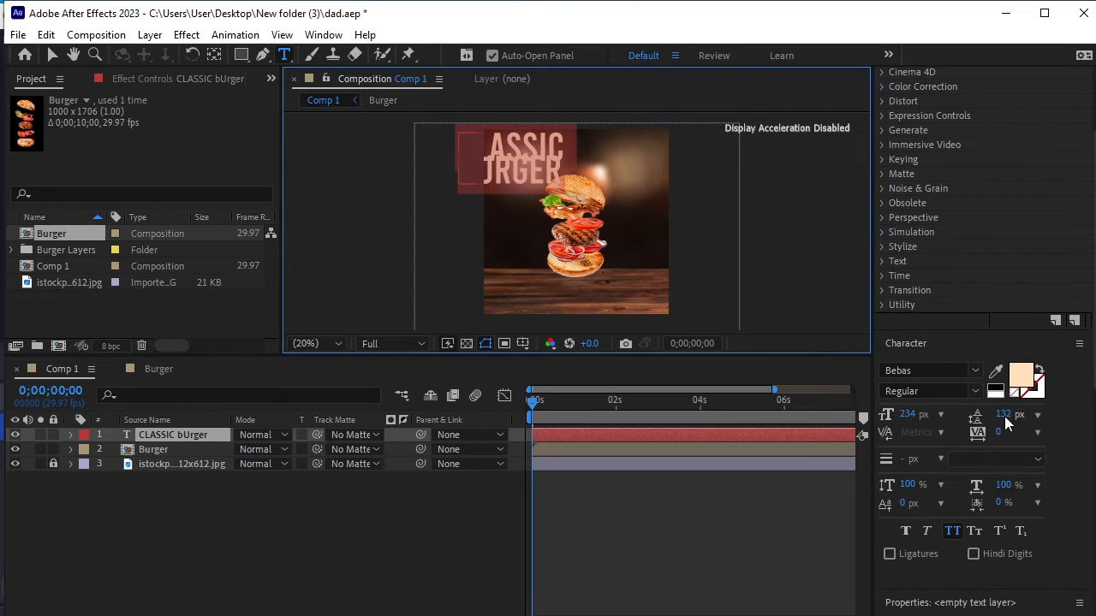
drag(1006, 422, 1058, 418)
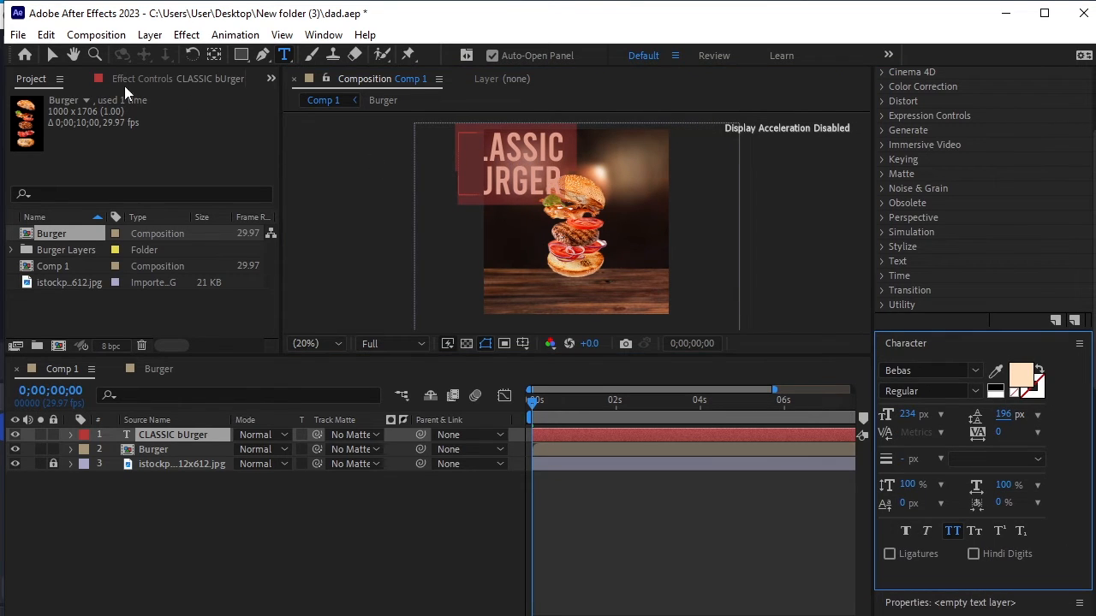
click(52, 54)
drag(537, 167, 599, 184)
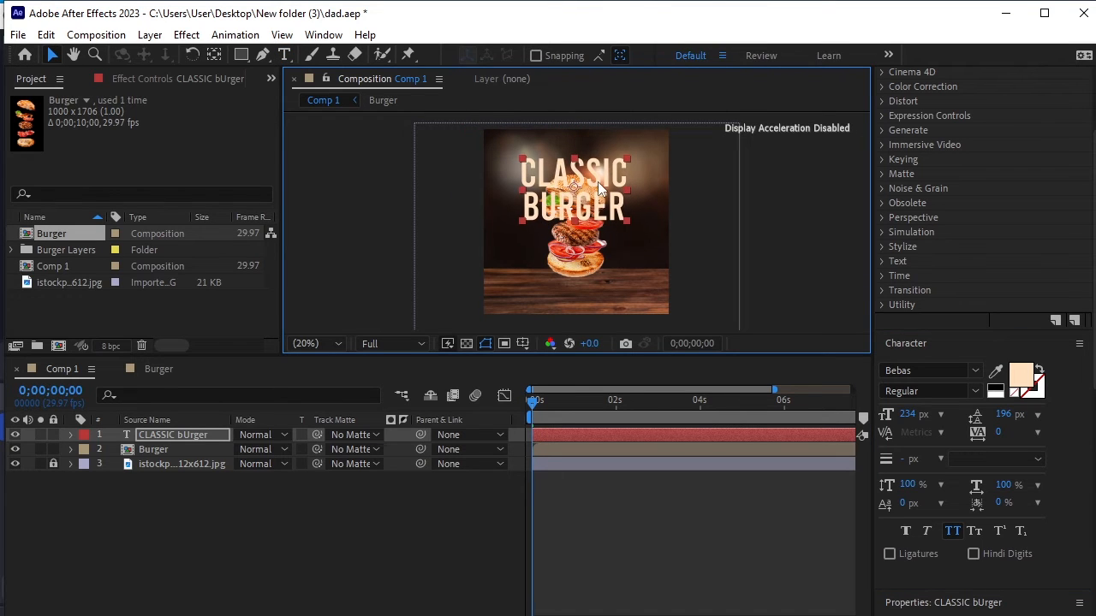
- Change the font of the whole title to BAD GRUNGE and its size to 341 px
click(285, 55)
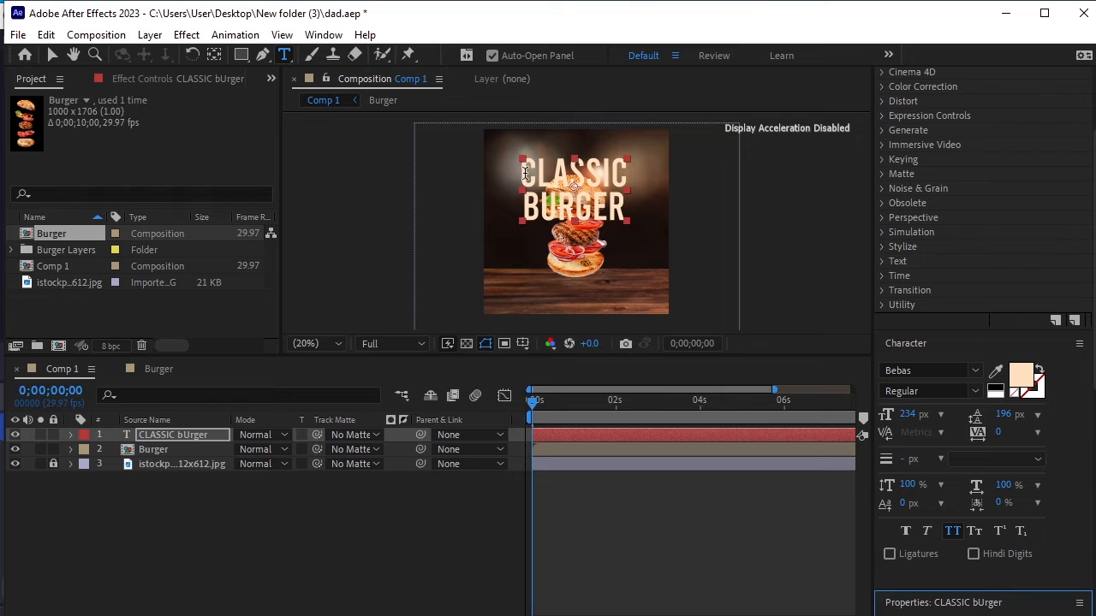
drag(526, 174, 677, 234)
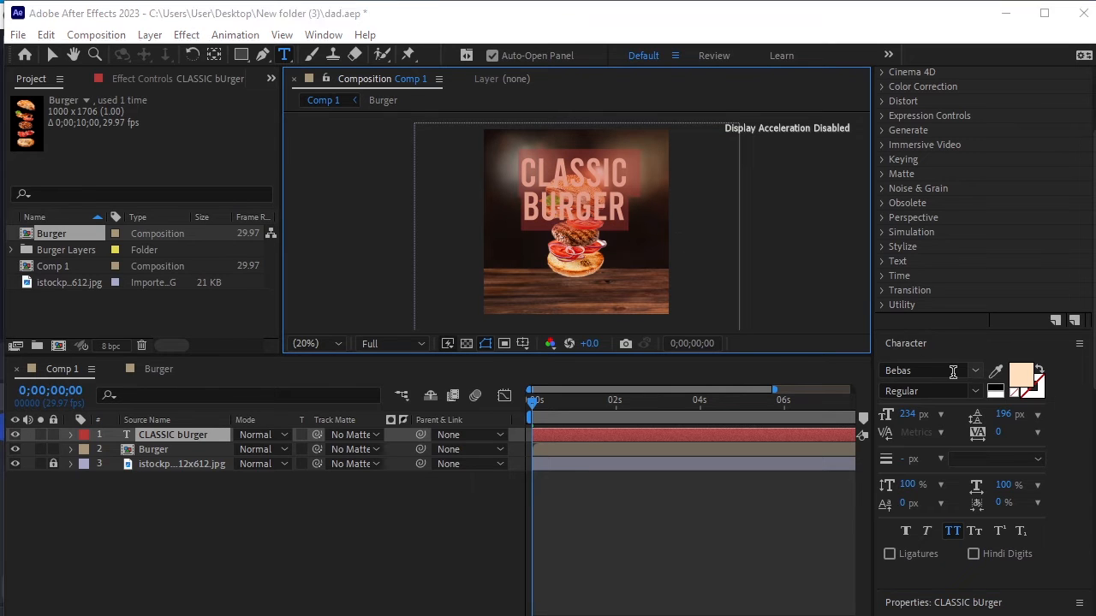
click(953, 372)
text(bad)
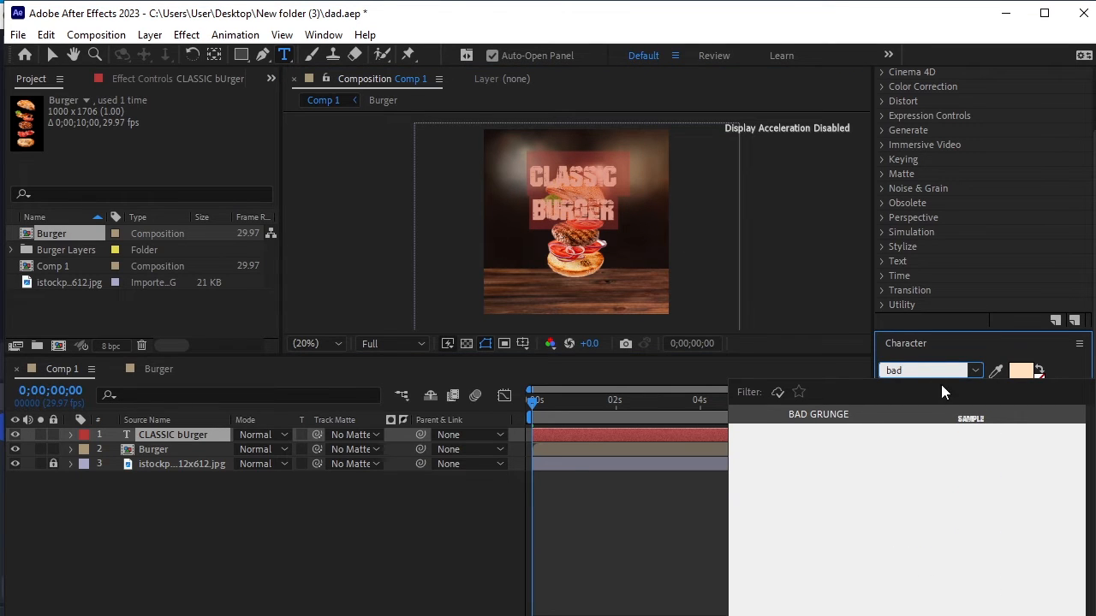
click(945, 419)
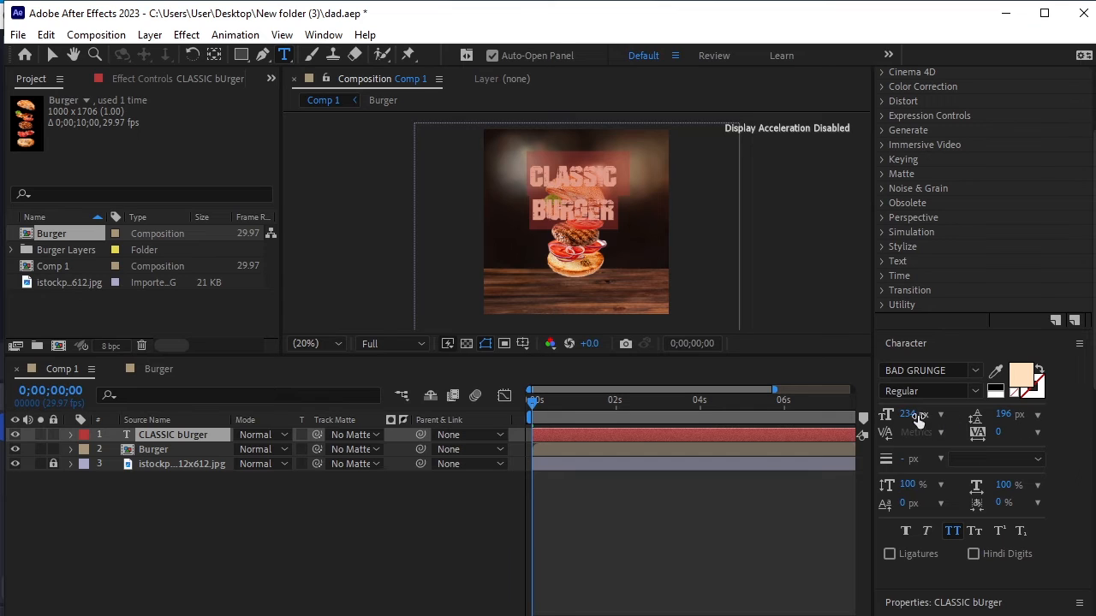
drag(910, 420, 995, 409)
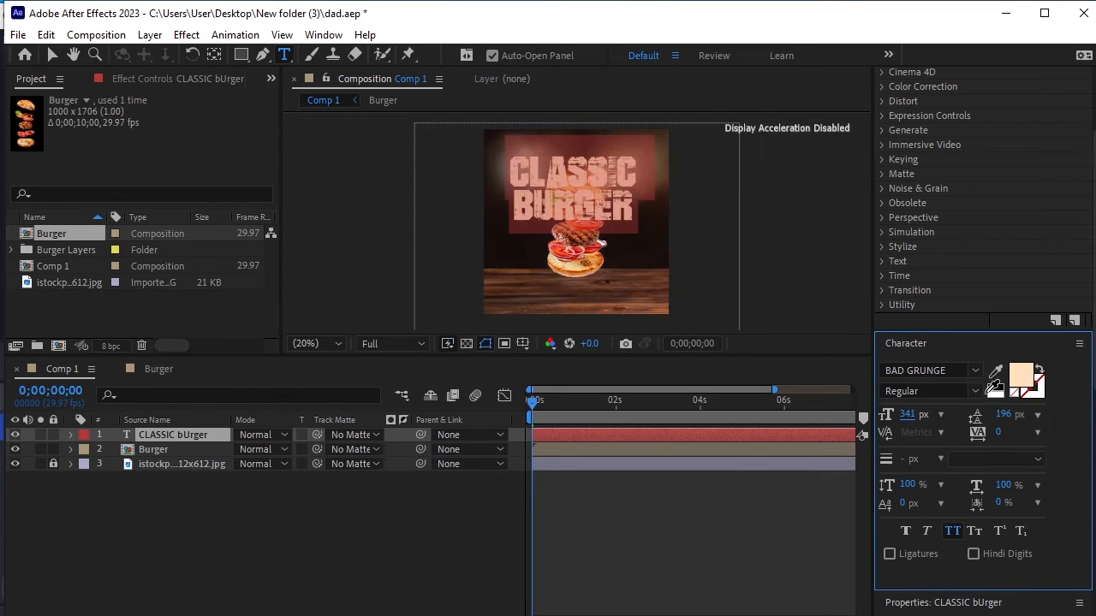
- Colour only the word CLASSIC orange (F99831) and deselect the title
drag(635, 183, 485, 189)
click(1021, 377)
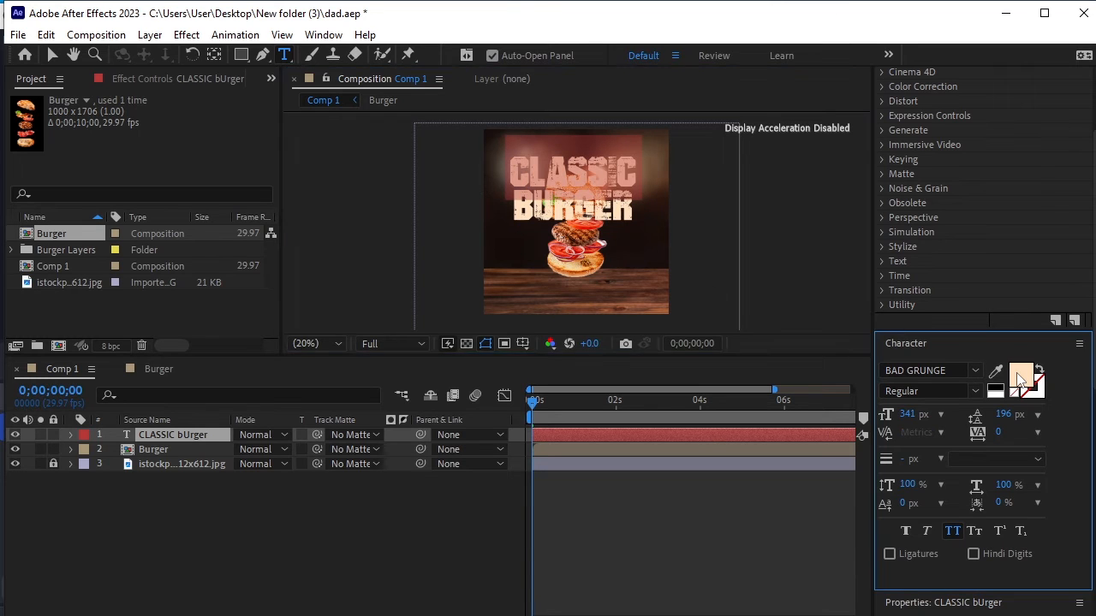
drag(596, 355, 569, 353)
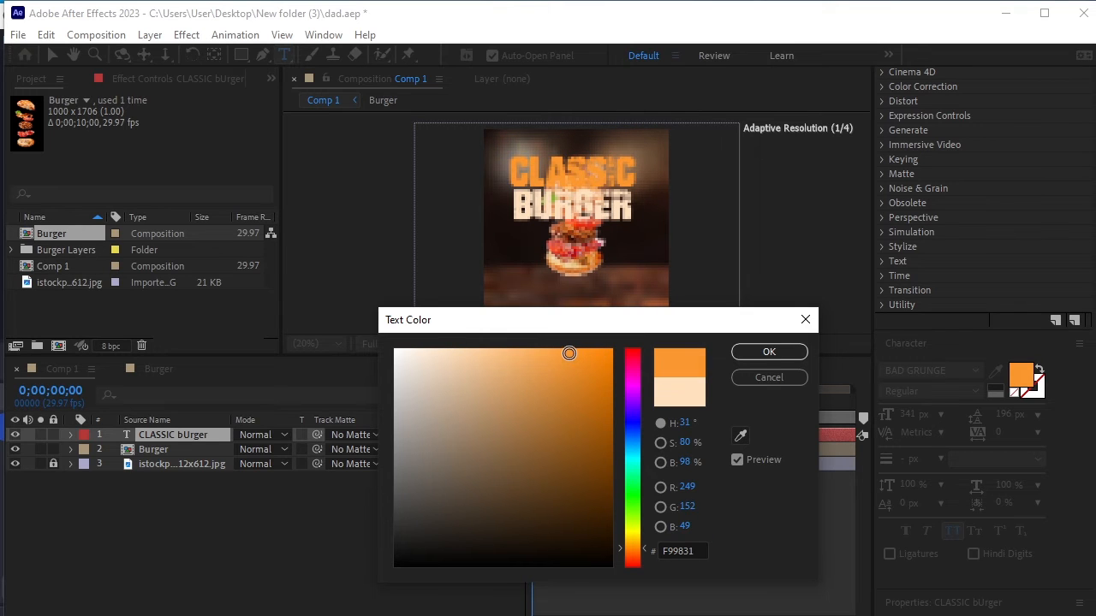
click(746, 351)
click(403, 502)
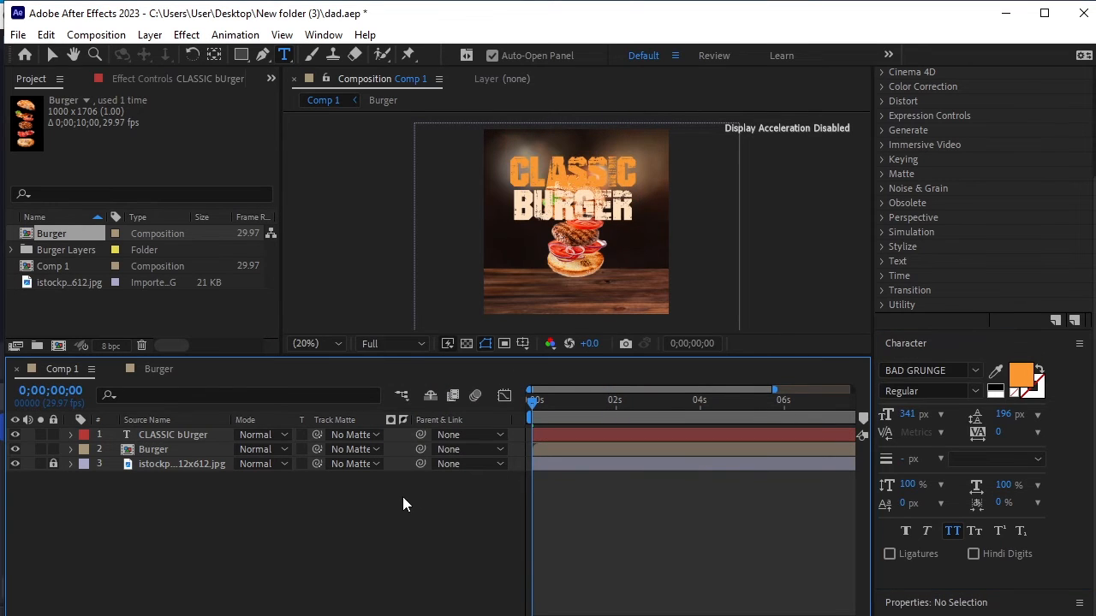
- Place the title layer beneath the Burger layer and move the title down behind the middle of the burger
drag(168, 436, 180, 469)
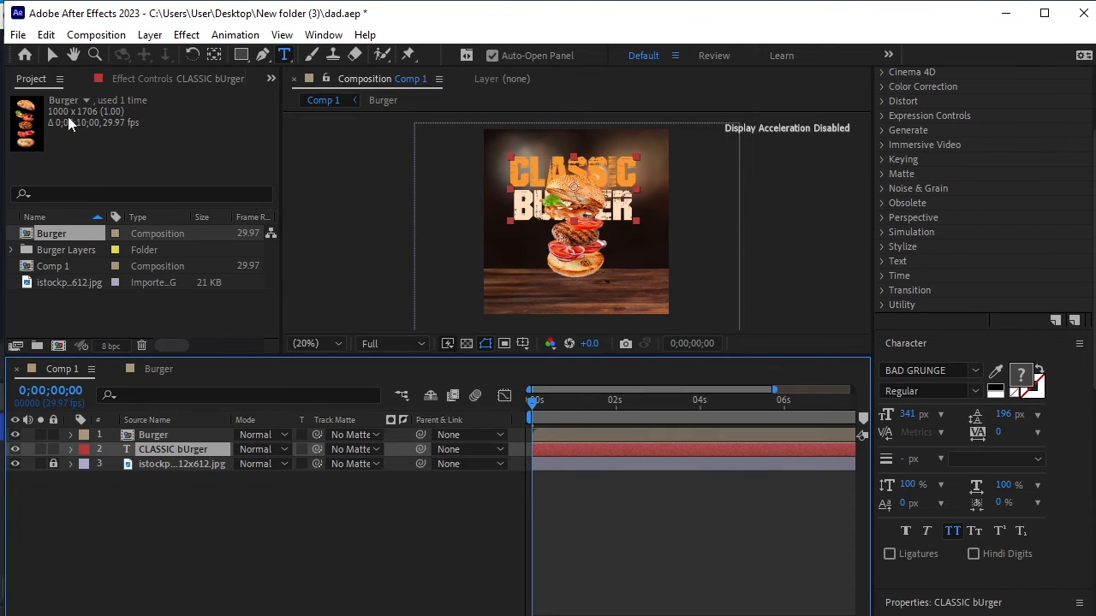
click(52, 55)
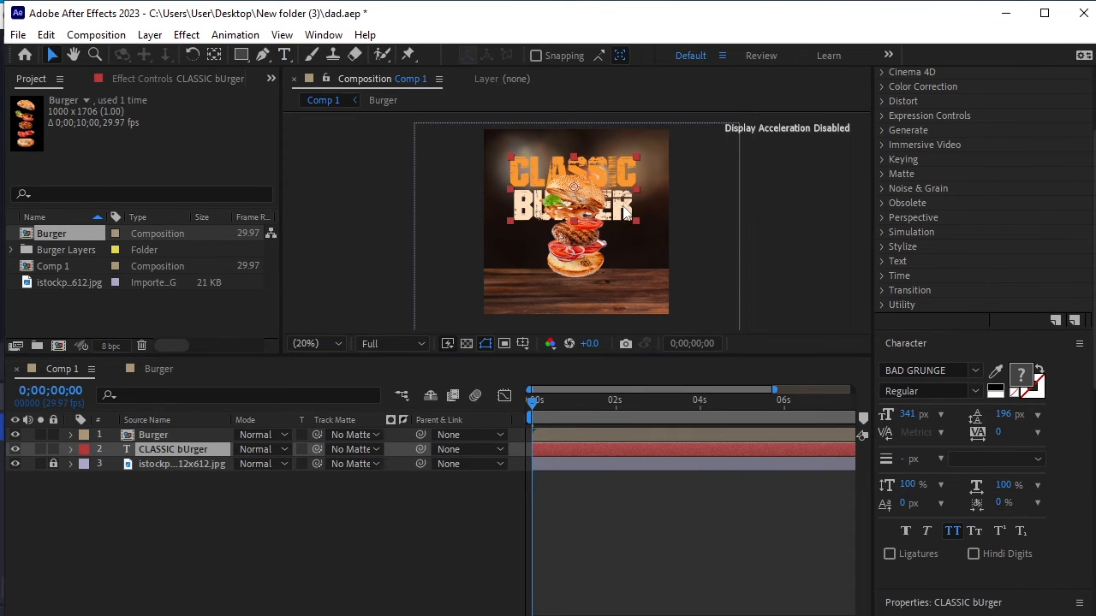
drag(625, 210, 624, 241)
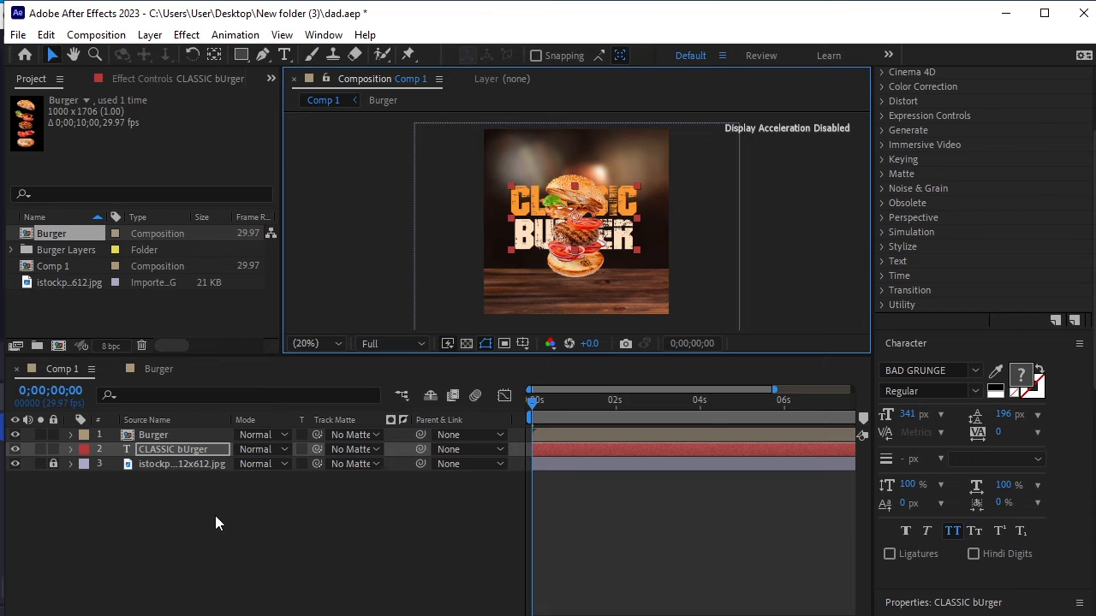
- Lower the title's opacity and enlarge it to a 393 px font size with 233 px line spacing
key(t)
drag(244, 465, 218, 472)
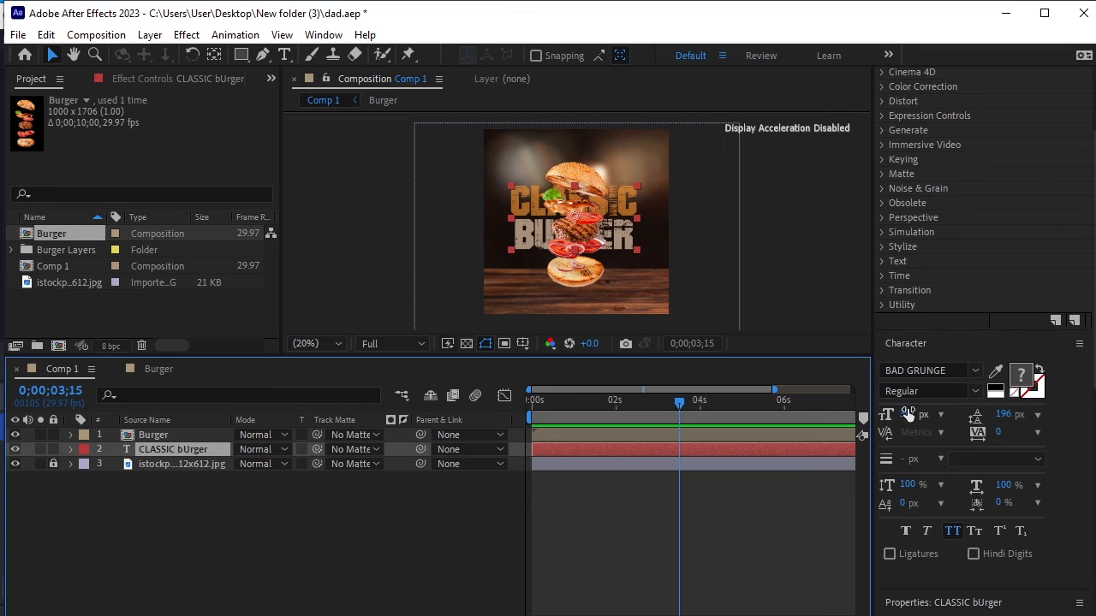
drag(907, 415, 1036, 416)
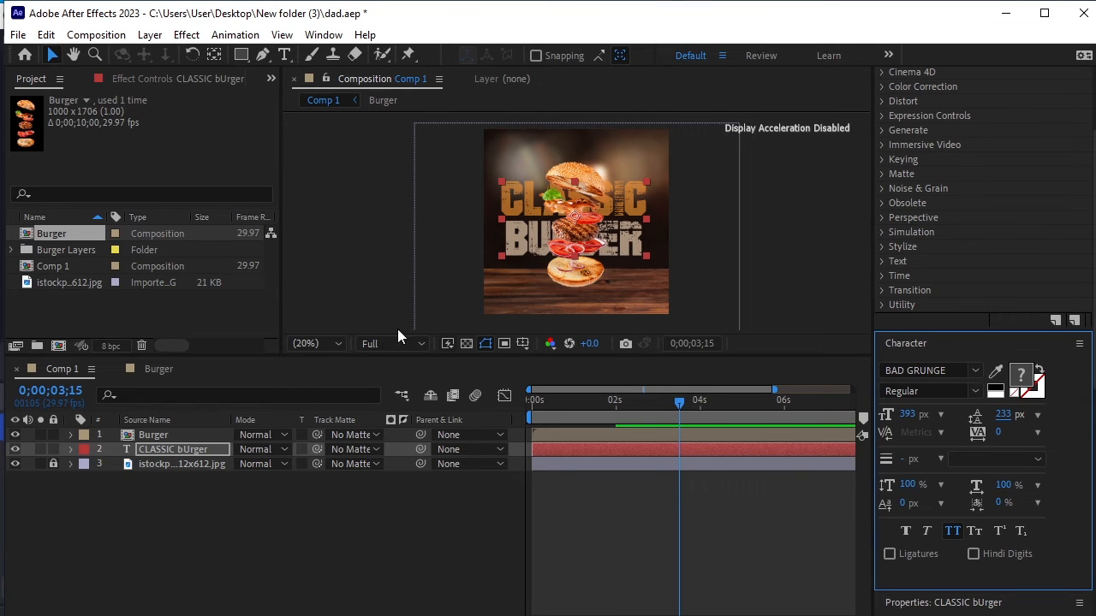
click(241, 498)
- Apply a Drop Shadow effect to the Burger layer with distance 59 and softness 193
click(171, 438)
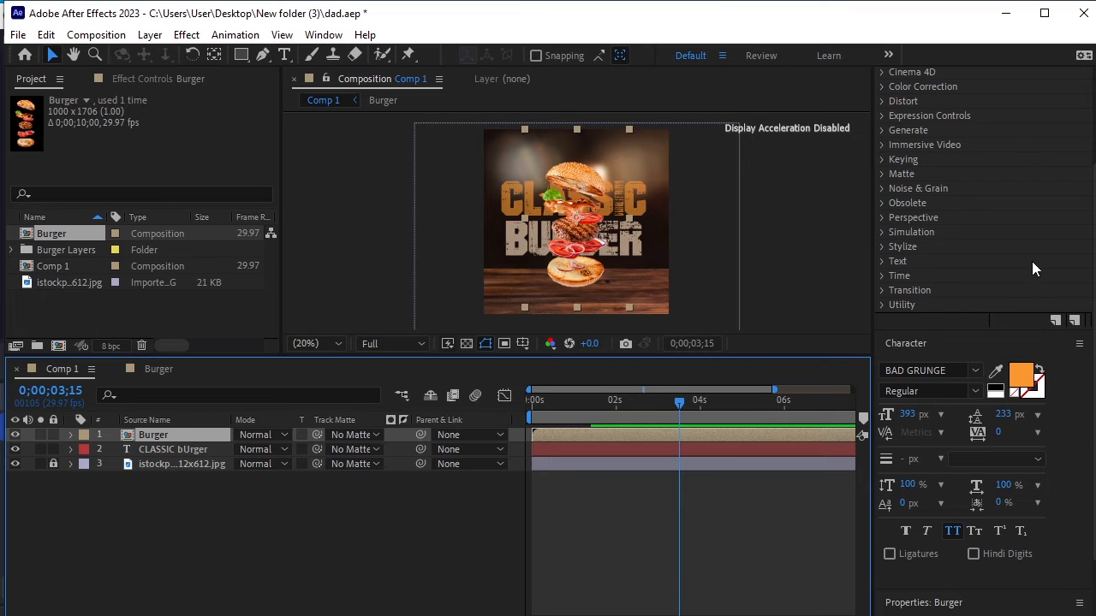
scroll(1032, 269, up, 3)
click(957, 78)
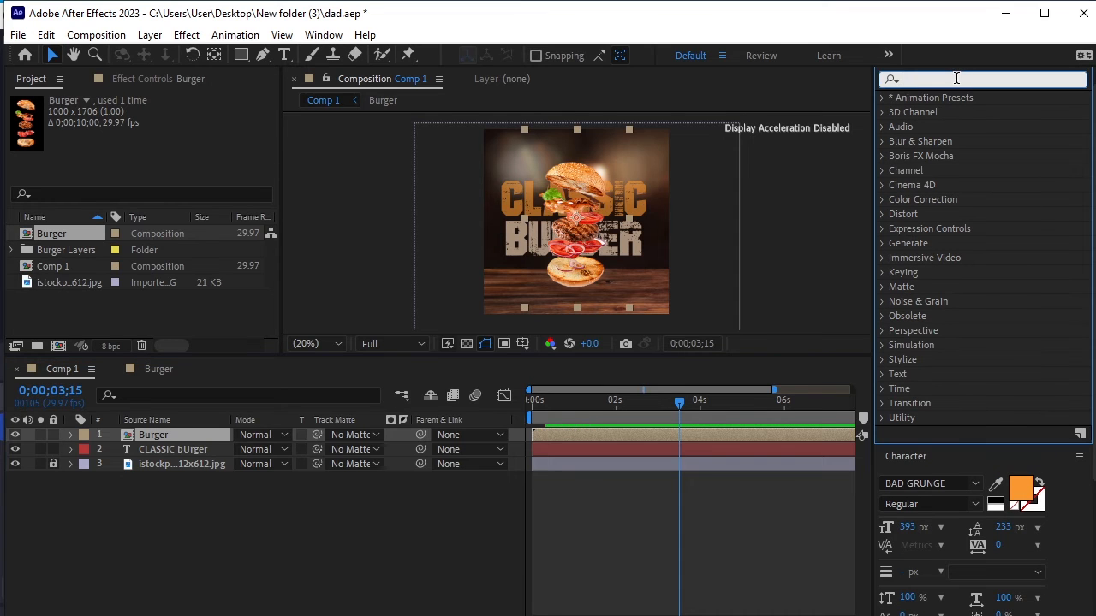
text(drop)
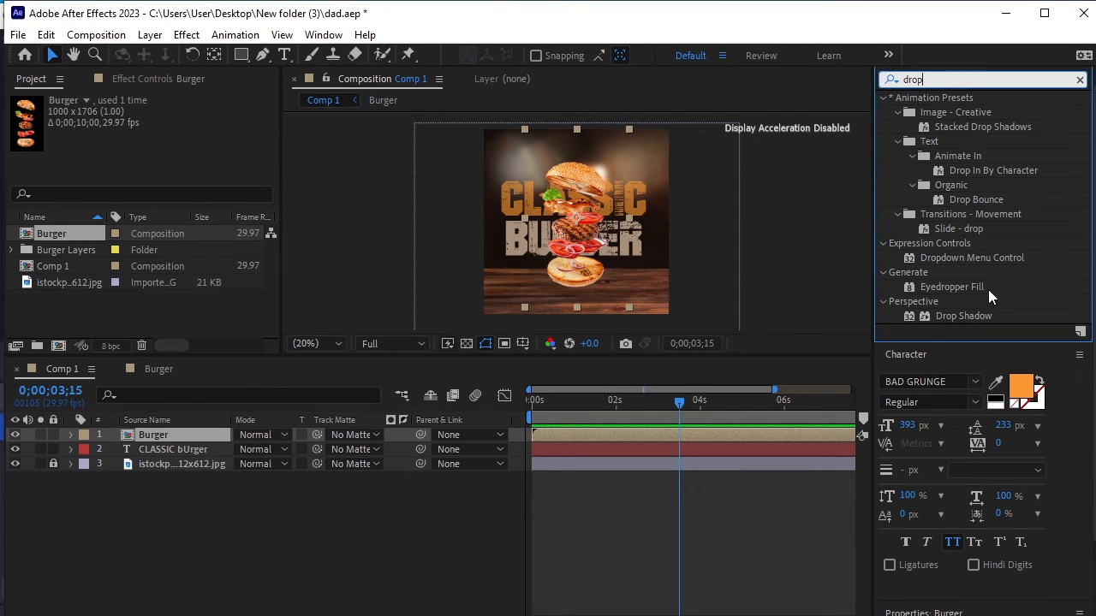
click(968, 317)
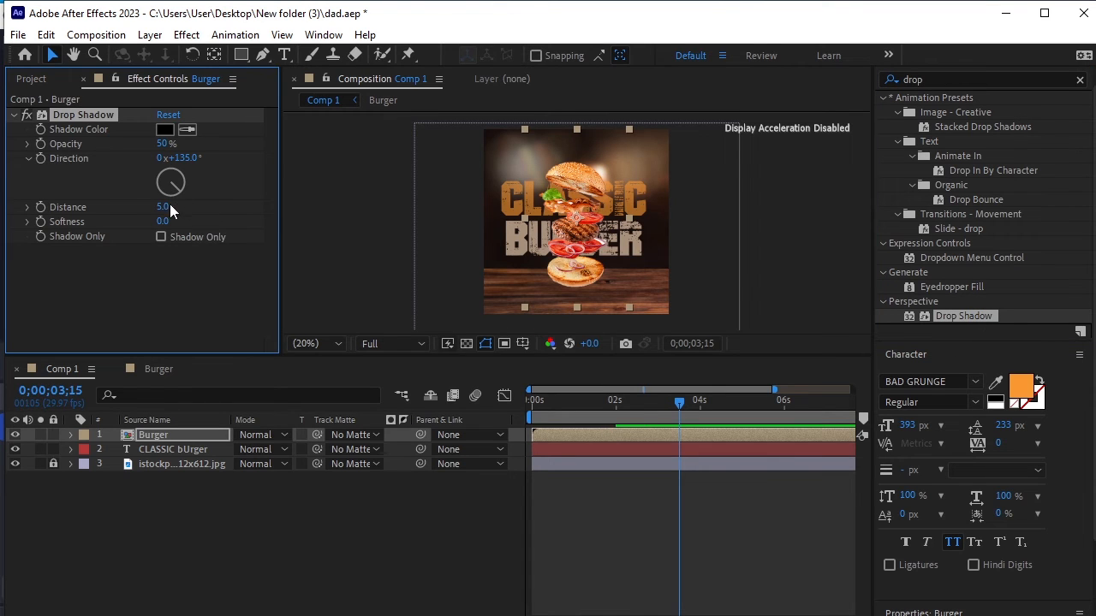
drag(165, 206, 423, 220)
scroll(675, 267, up, 2)
scroll(676, 267, down, 1)
drag(313, 238, 182, 207)
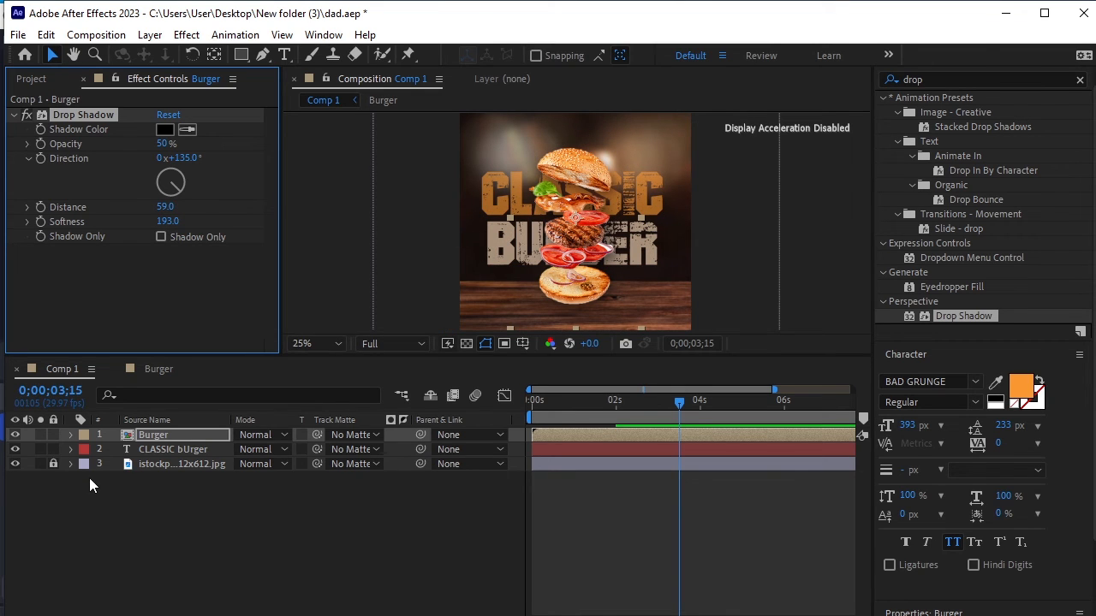
- Deselect the Burger layer, check the composite at an earlier frame and return the playhead to the start
click(154, 499)
drag(680, 418, 565, 418)
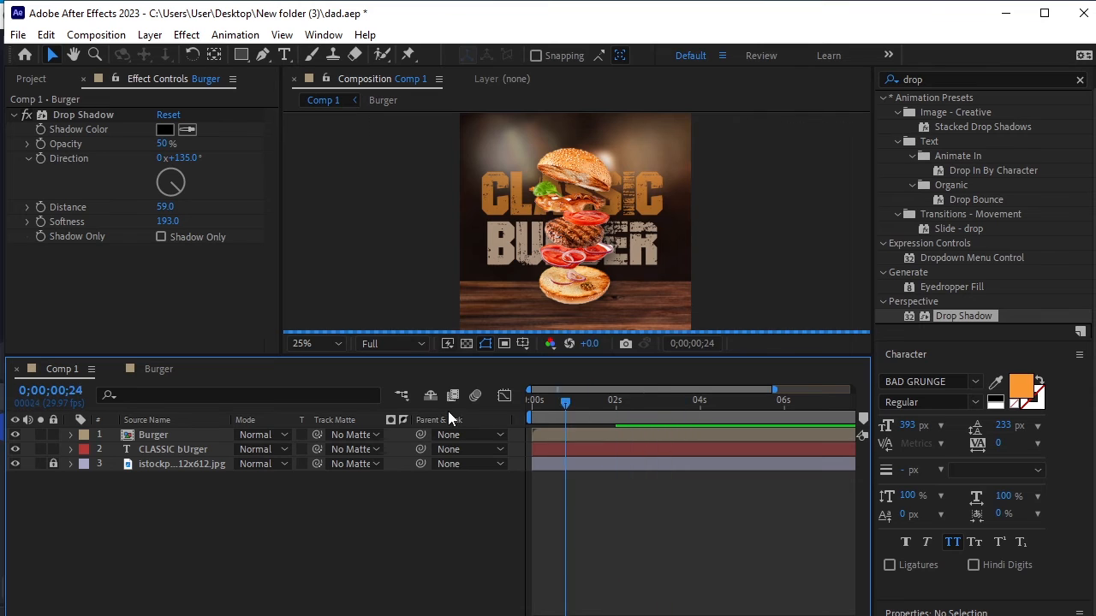
key(Home)
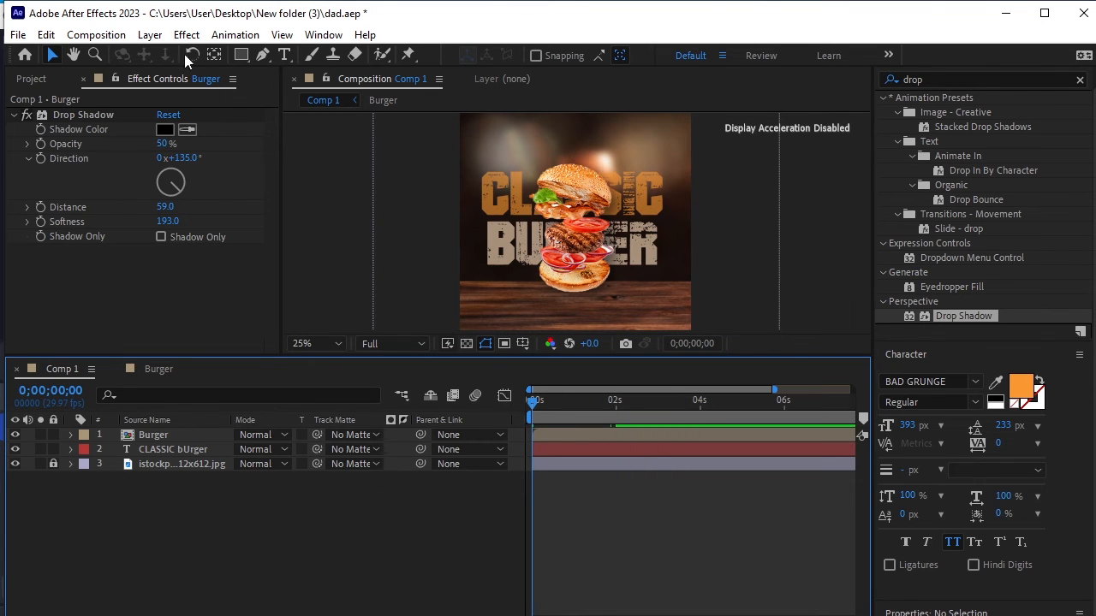
- Import the sparks video 5155376-uhd_3840_2160_25fps into the project as footage
click(31, 78)
click(106, 306)
right_click(106, 307)
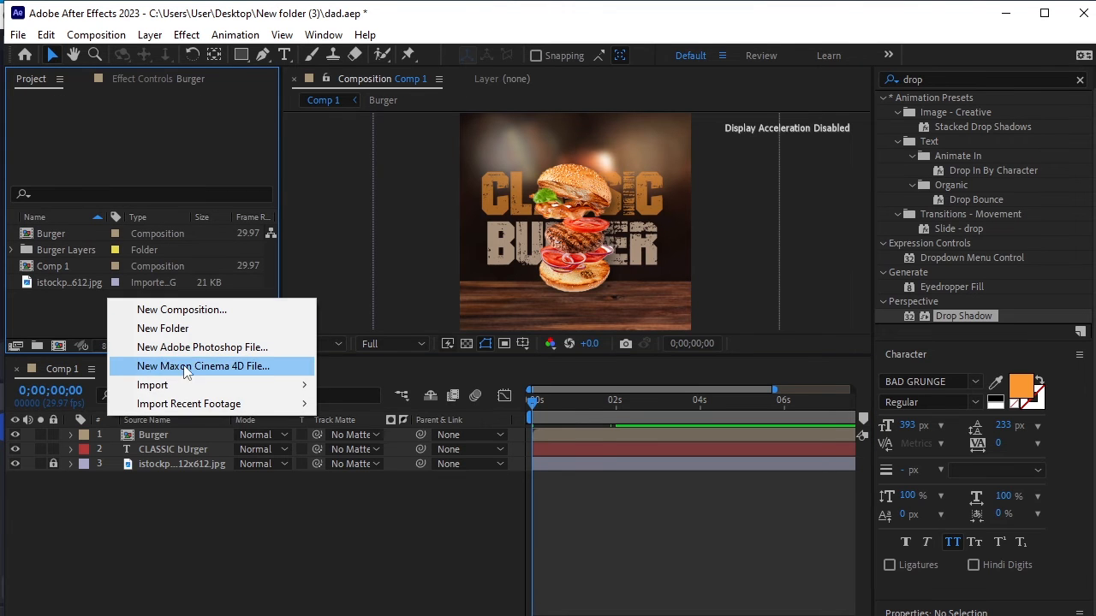
mouse_move(191, 387)
click(351, 385)
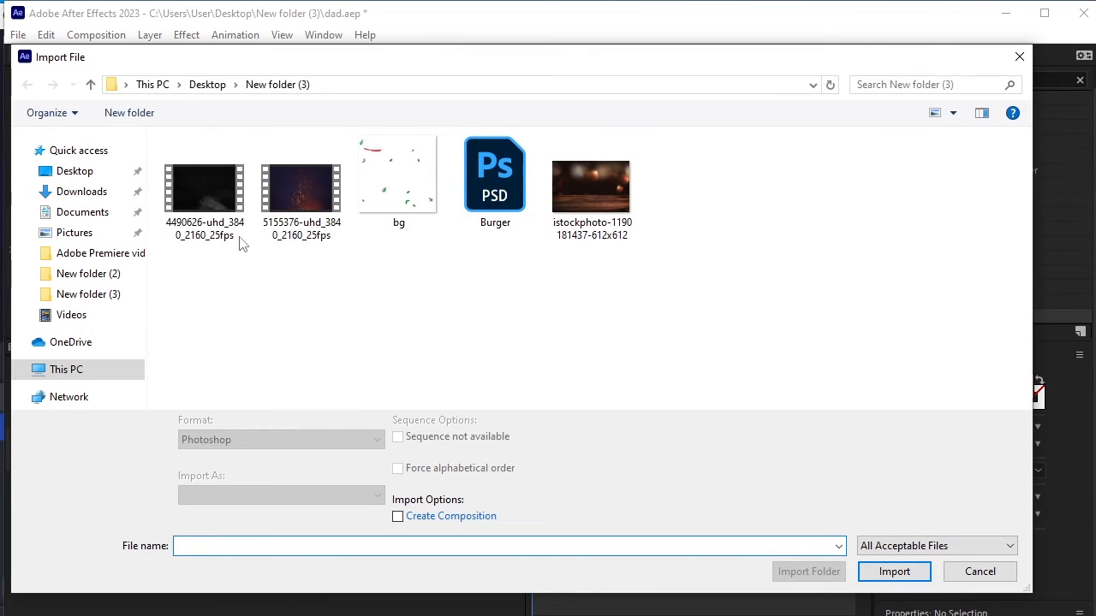
click(286, 193)
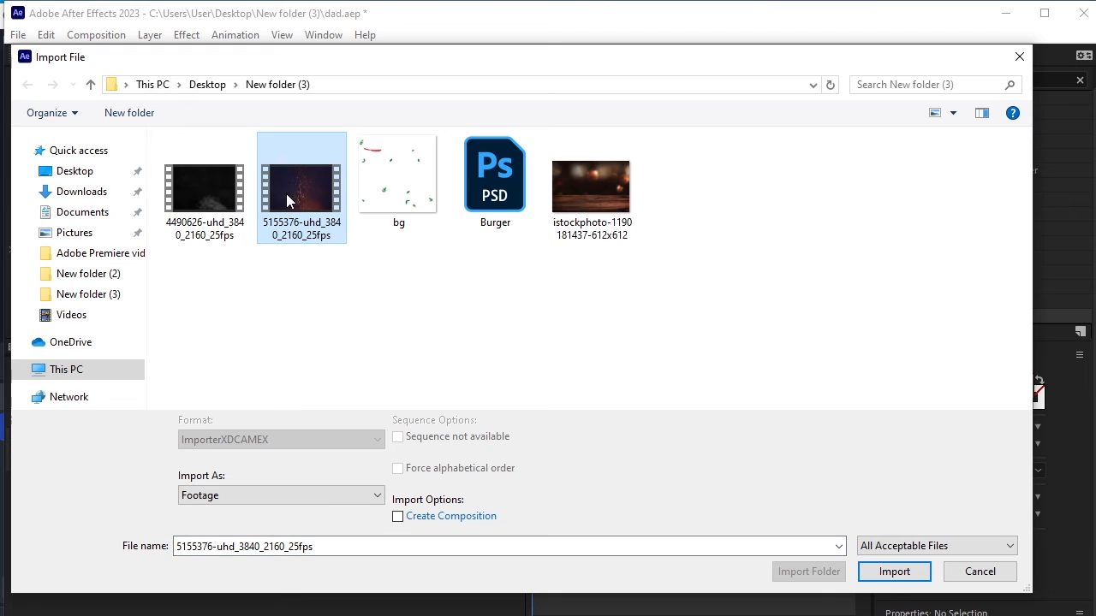
click(890, 573)
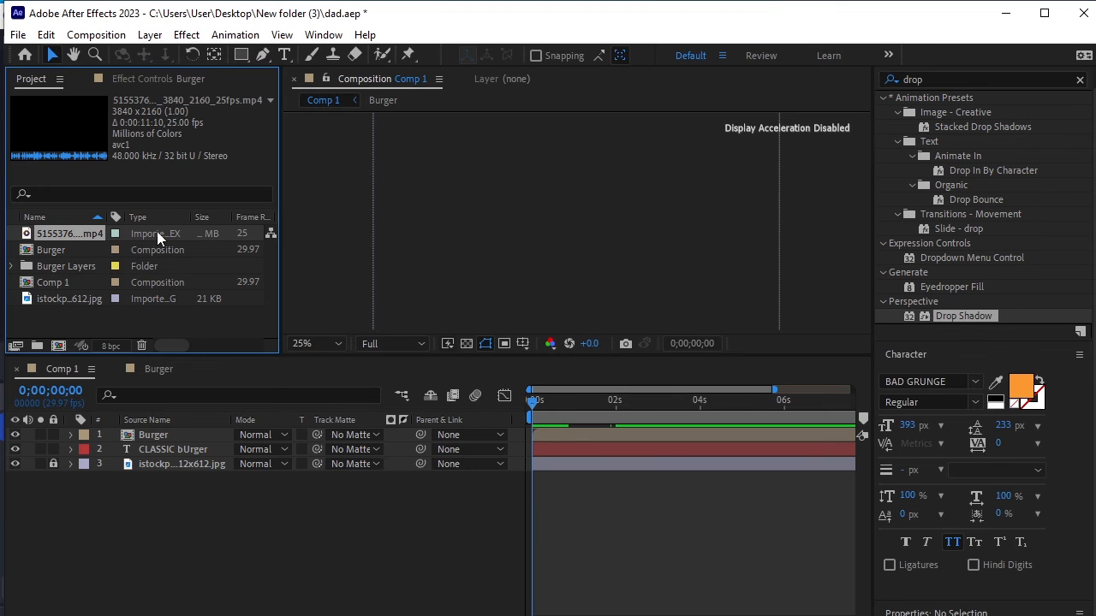
- Add the sparks footage above the Burger layer in Comp 1 and set its blending mode to Screen
drag(159, 238, 182, 452)
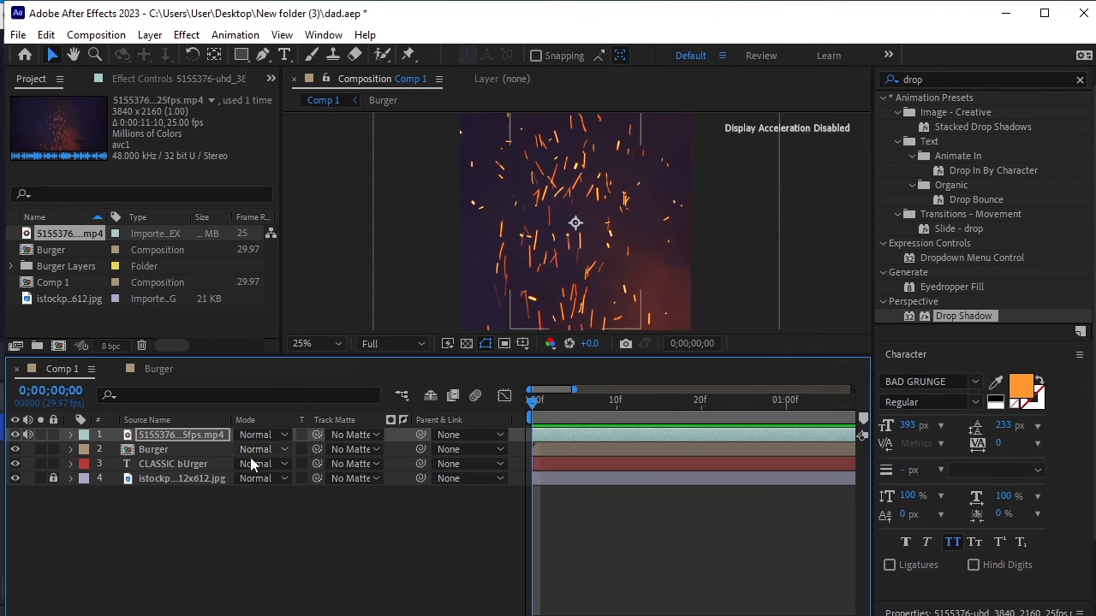
click(256, 434)
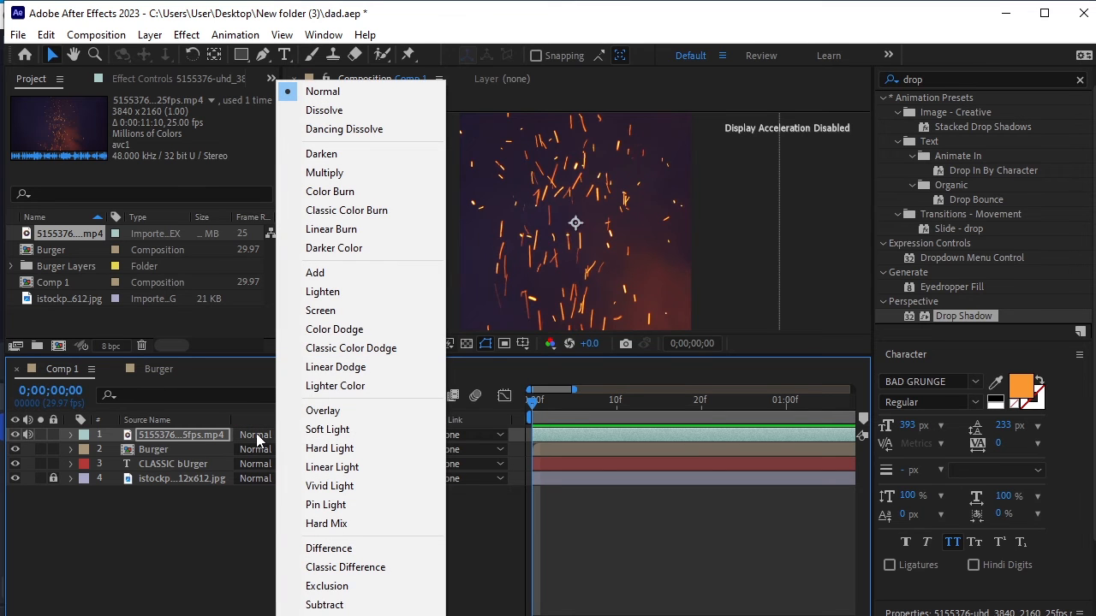
click(368, 316)
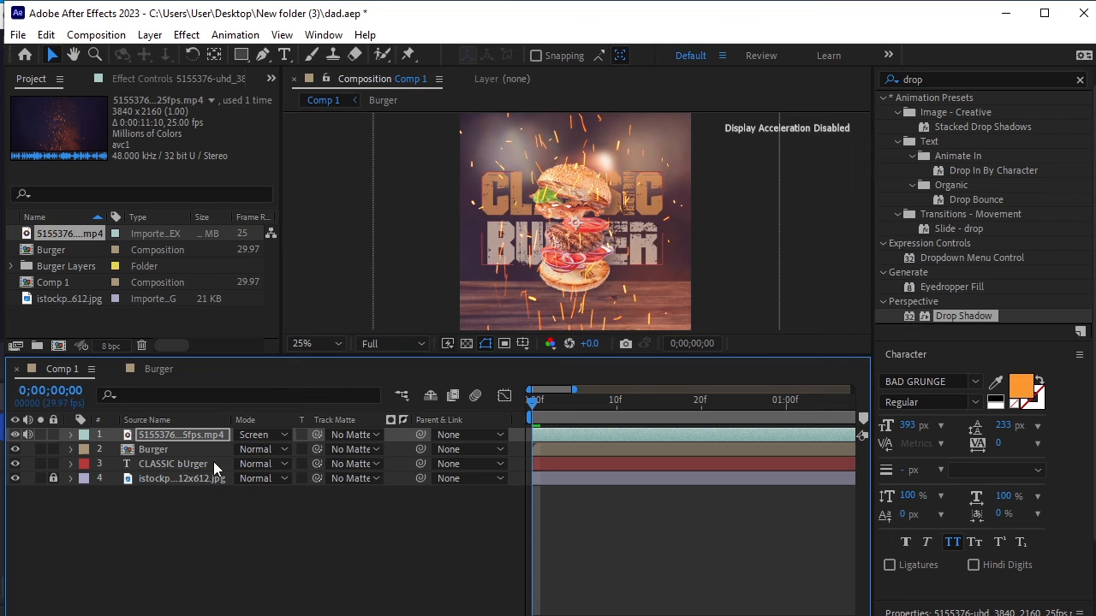
- Lower the sparks layer's opacity to 11% and collapse its properties
key(t)
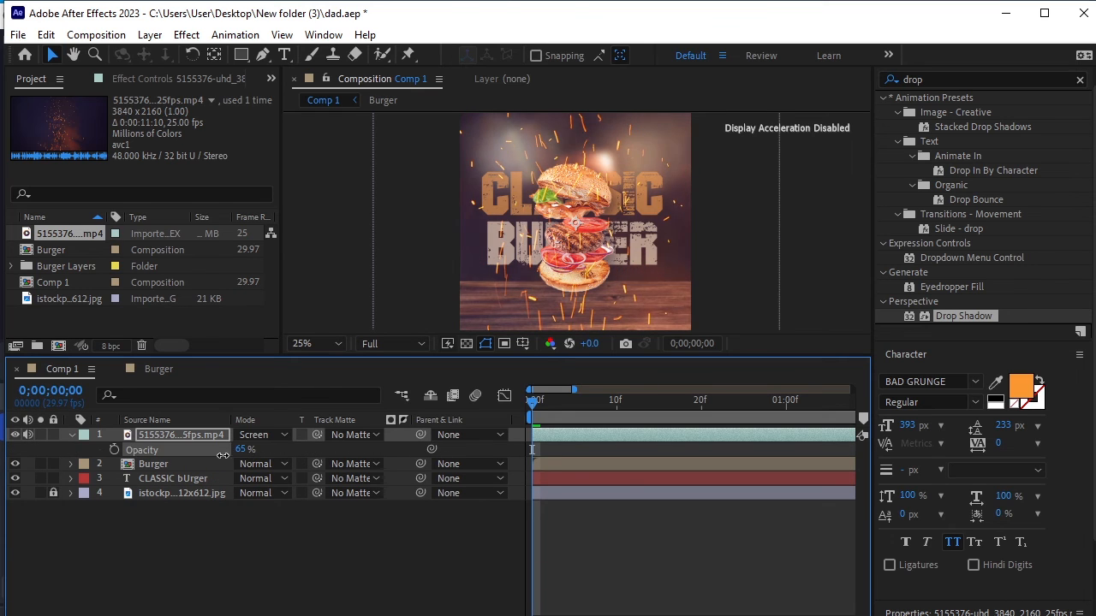
drag(236, 452, 211, 460)
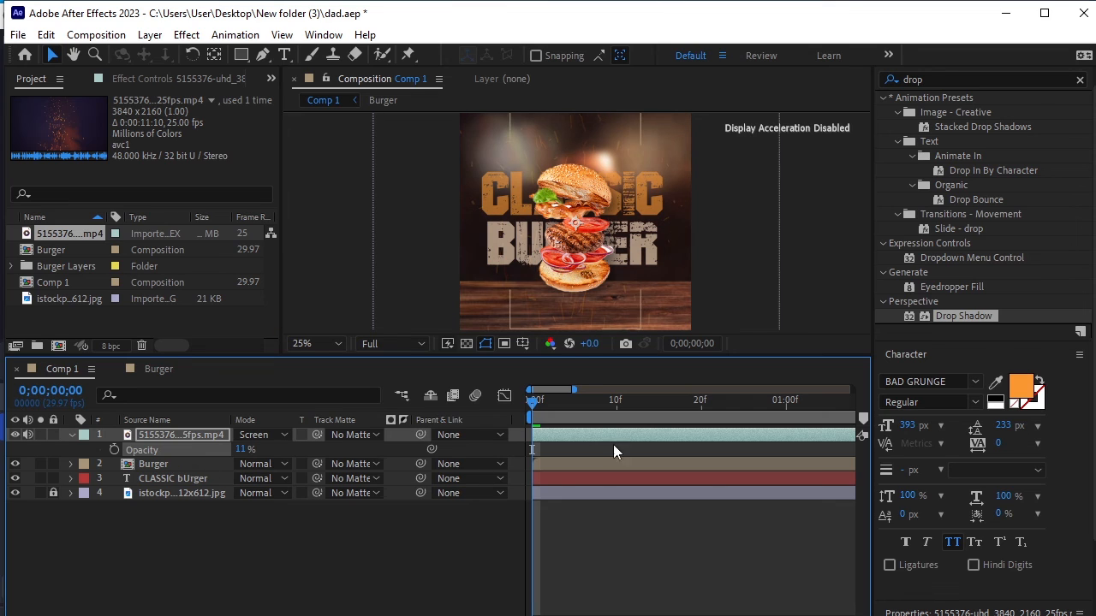
click(70, 434)
click(130, 512)
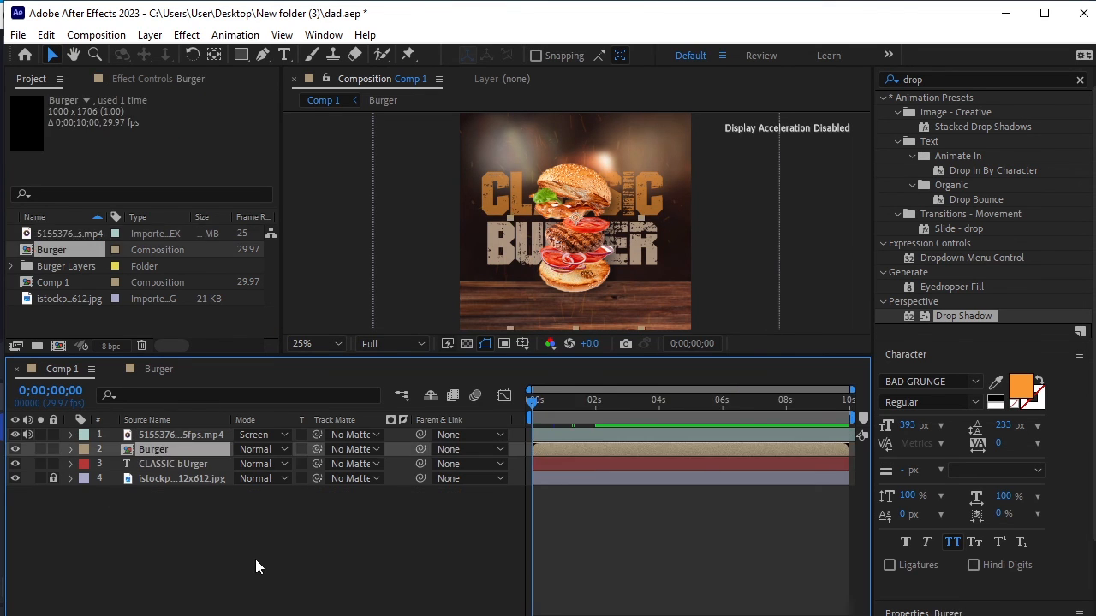
- Preview Comp 1 from the start to check the burger animation with the sparks overlay
key(space)
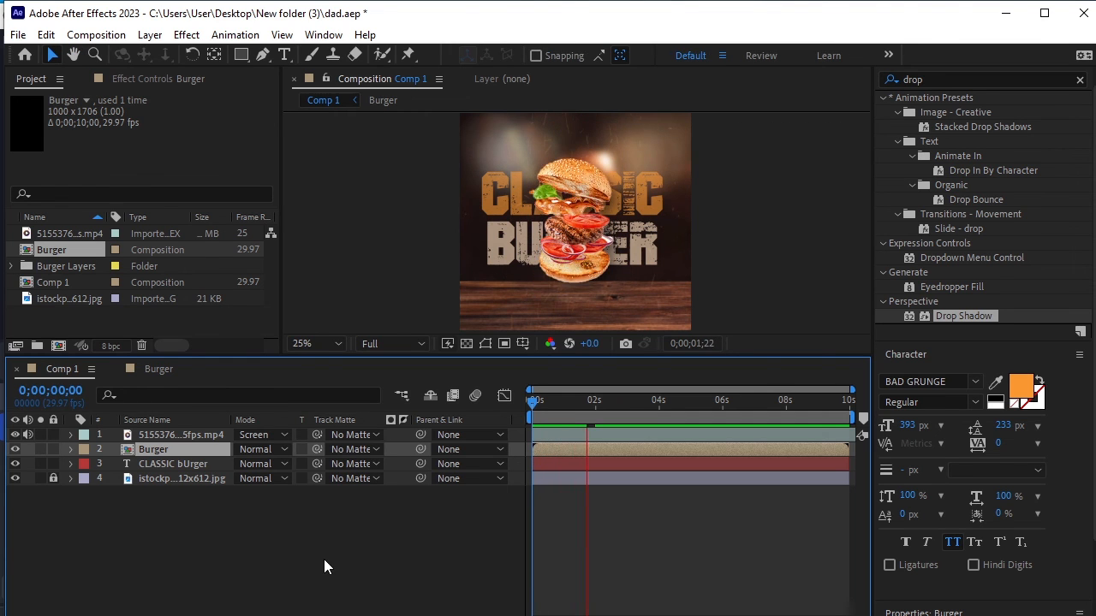
click(638, 399)
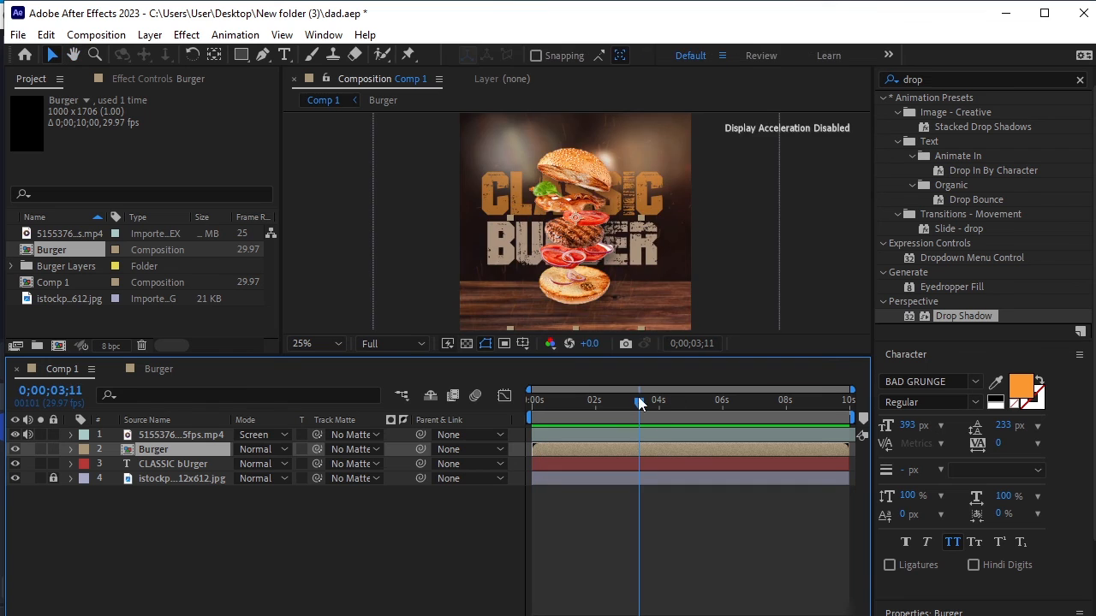
key(Home)
key(space)
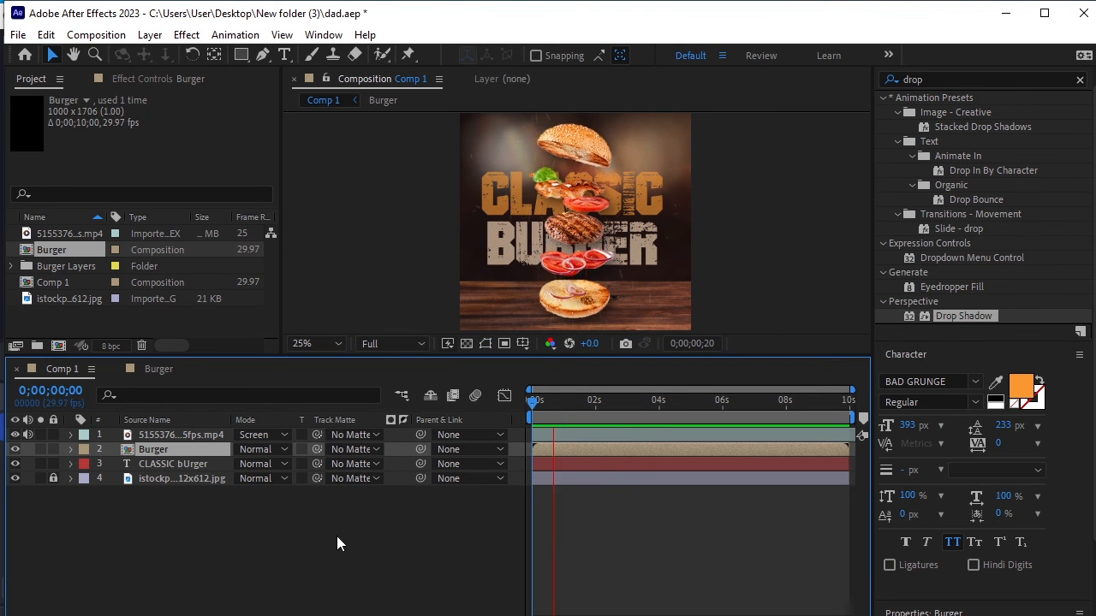
key(space)
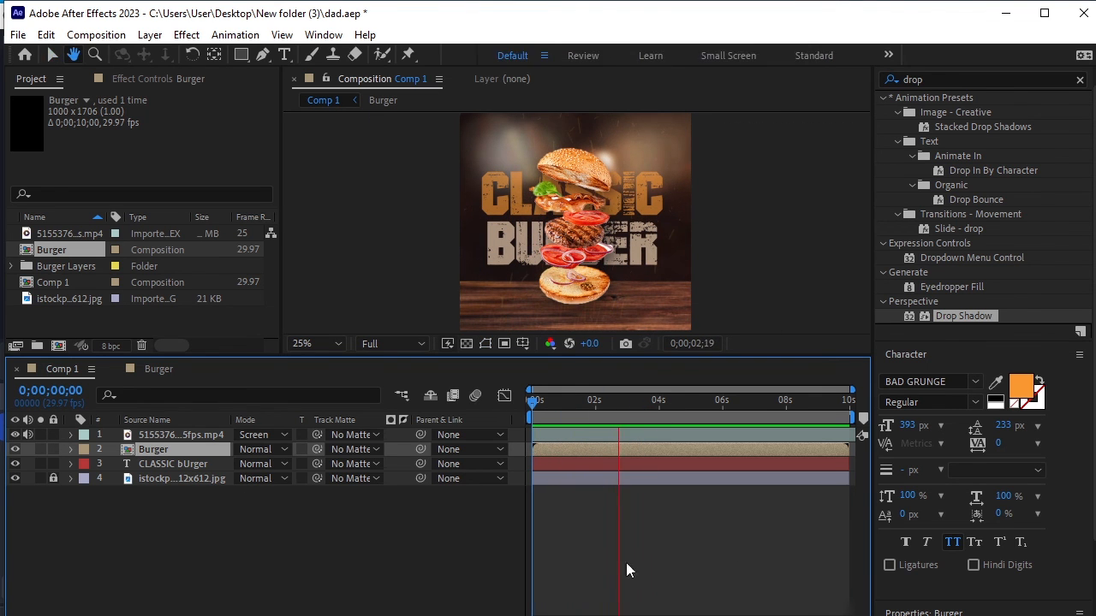
key(space)
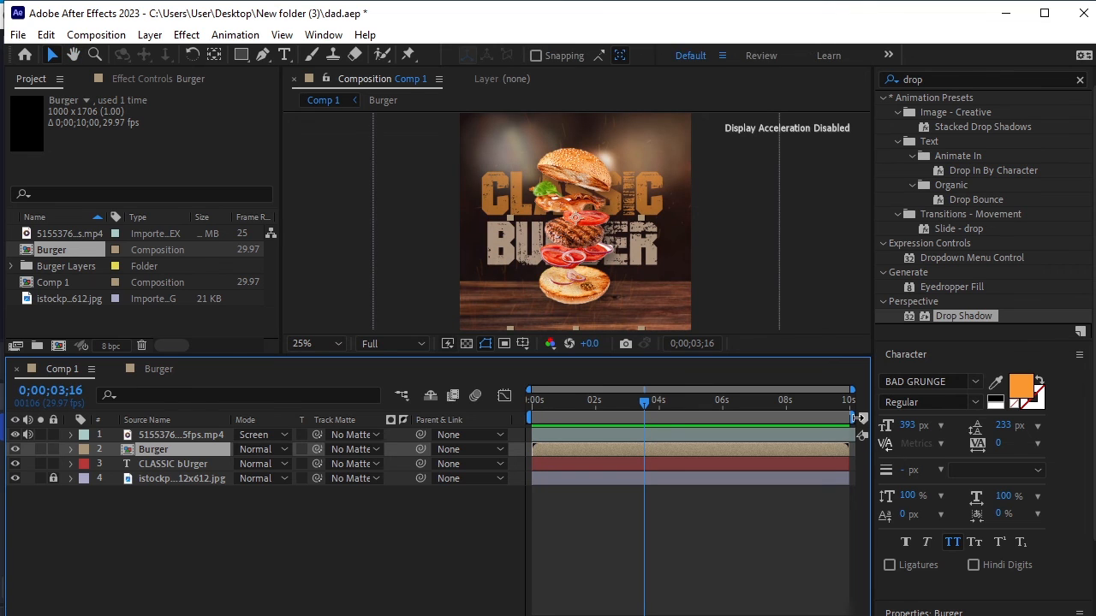
- Shorten the work area of Comp 1 to end at about 4 seconds and play it from the start
mouse_move(856, 418)
mouse_down()
mouse_move(668, 437)
mouse_move(668, 451)
mouse_up()
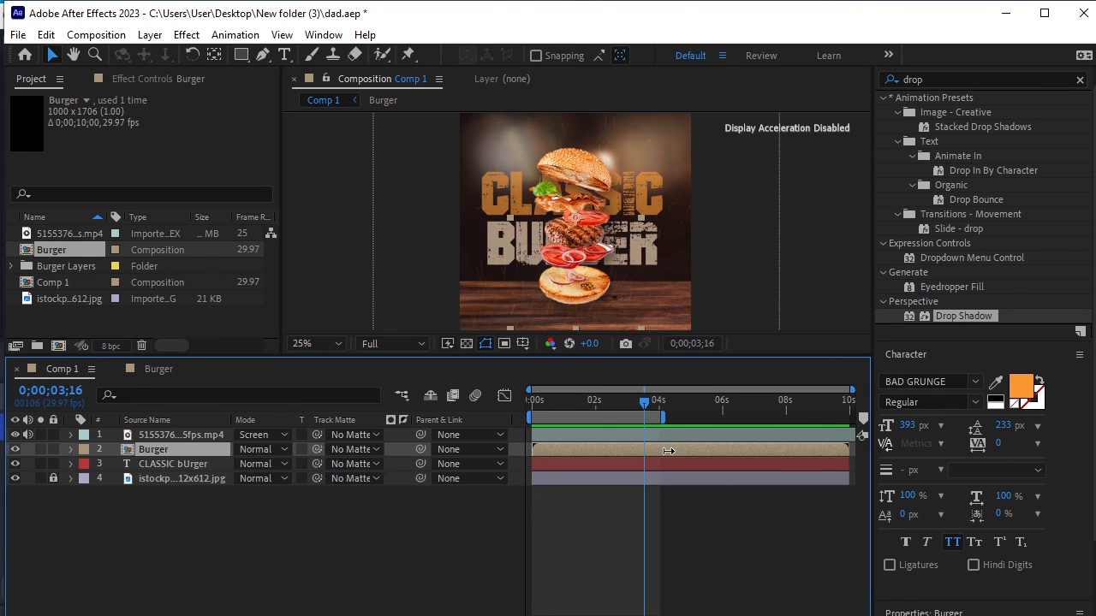
key(space)
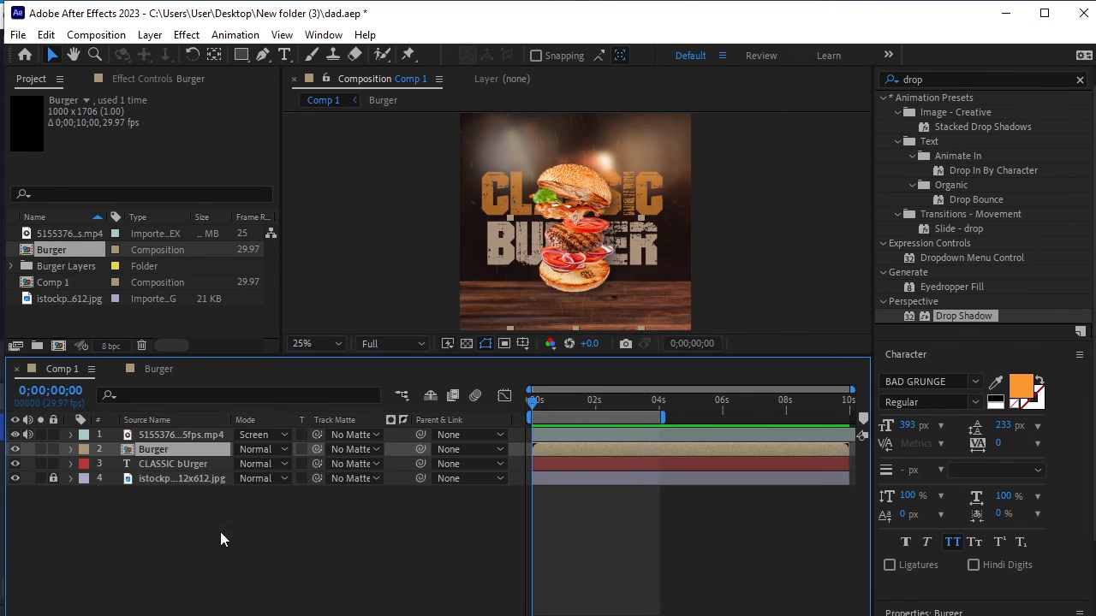
key(space)
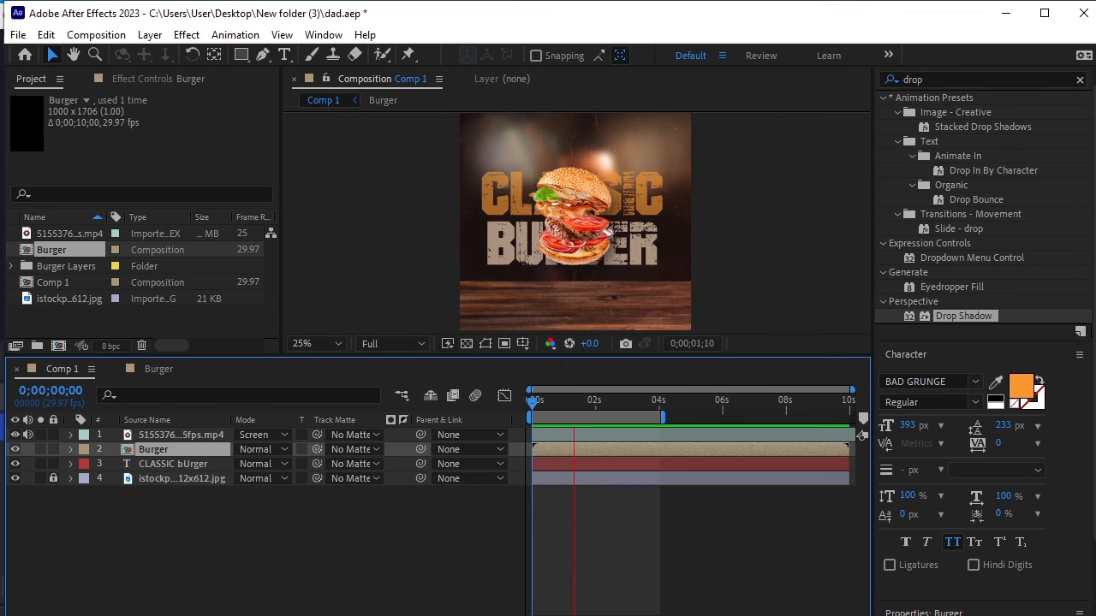